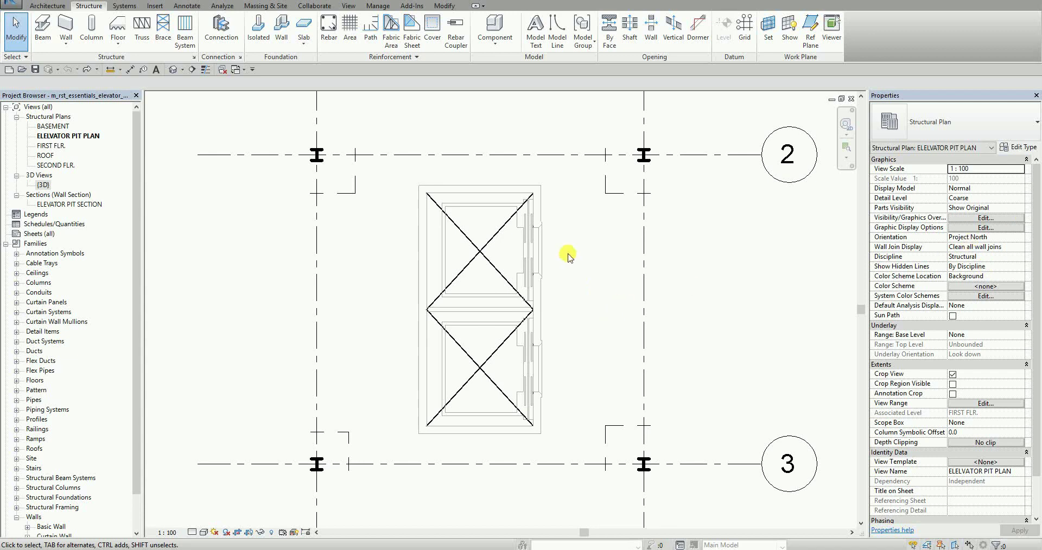
click(522, 254)
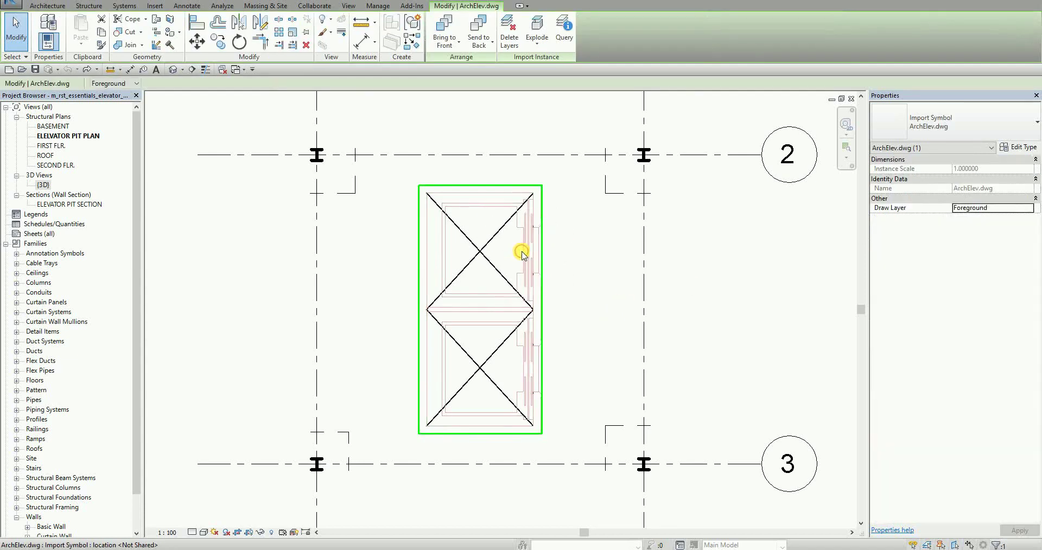
click(921, 126)
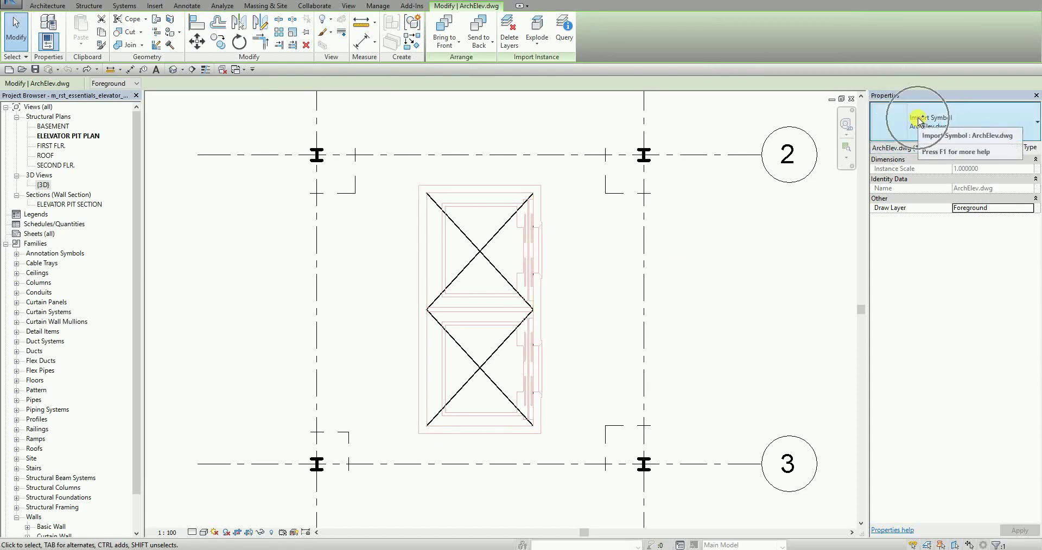
key(Escape)
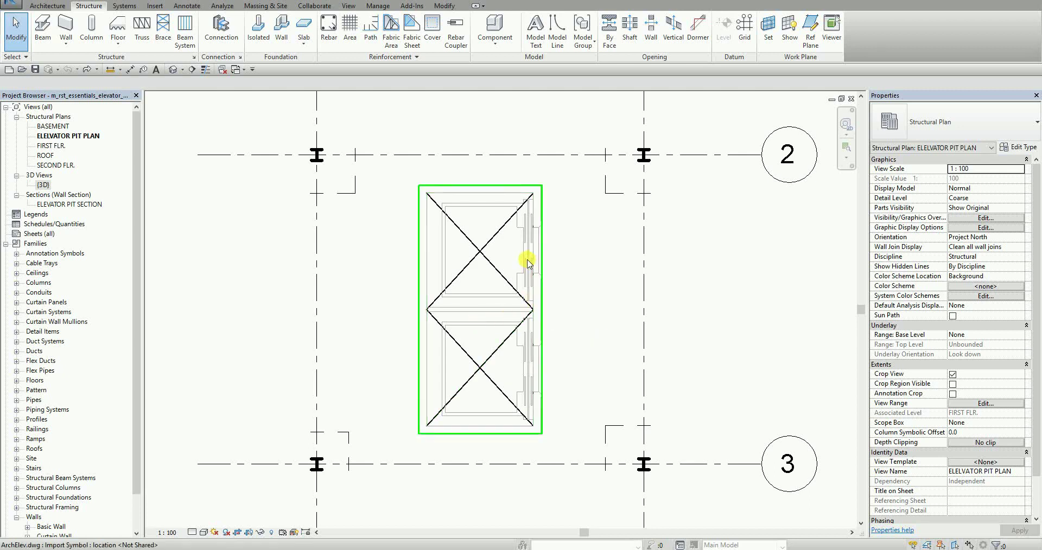
- Hide the imported ArchElev.dwg elevator drawing as an element in the elevator pit plan
key(ctrl)
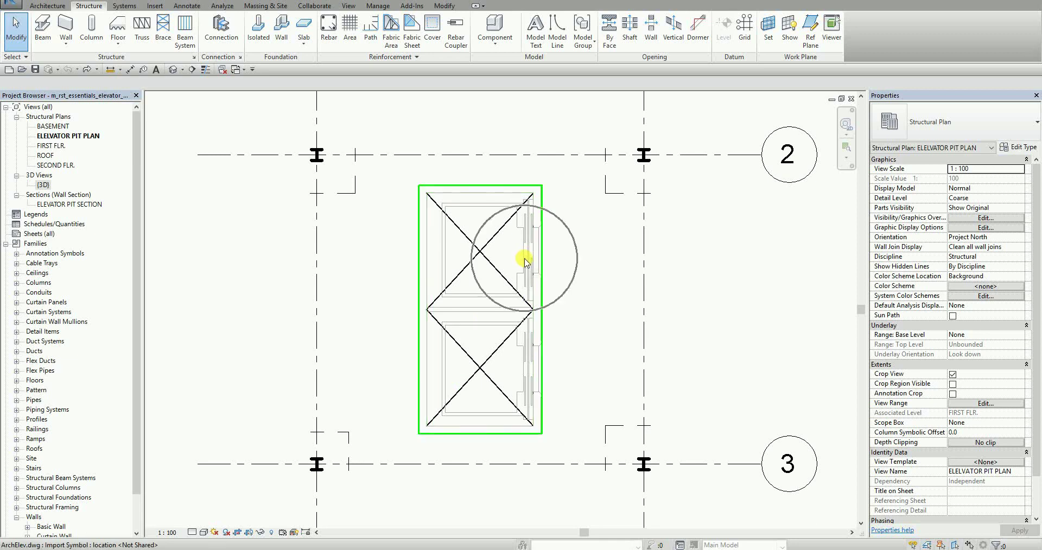
click(525, 262)
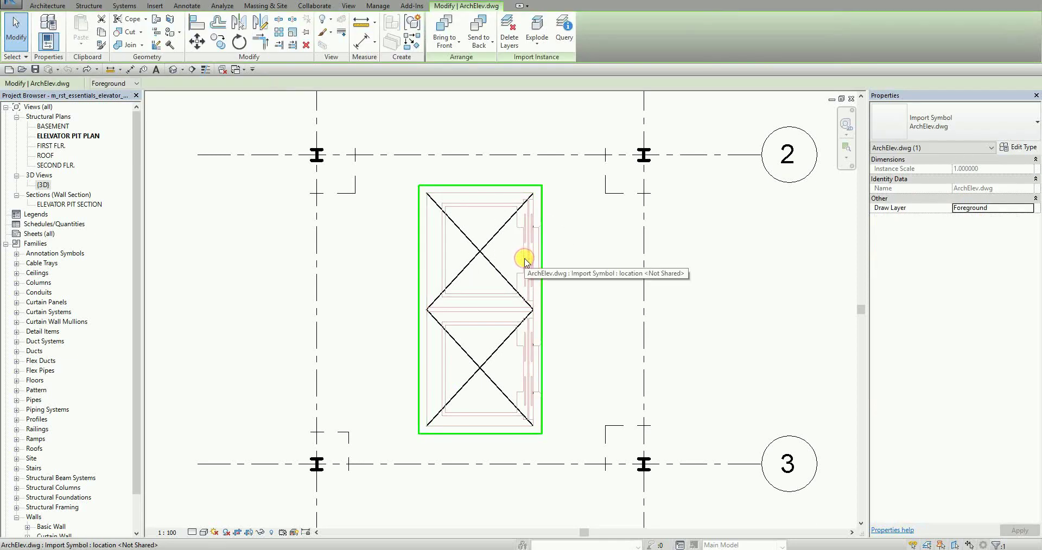
right_click(525, 262)
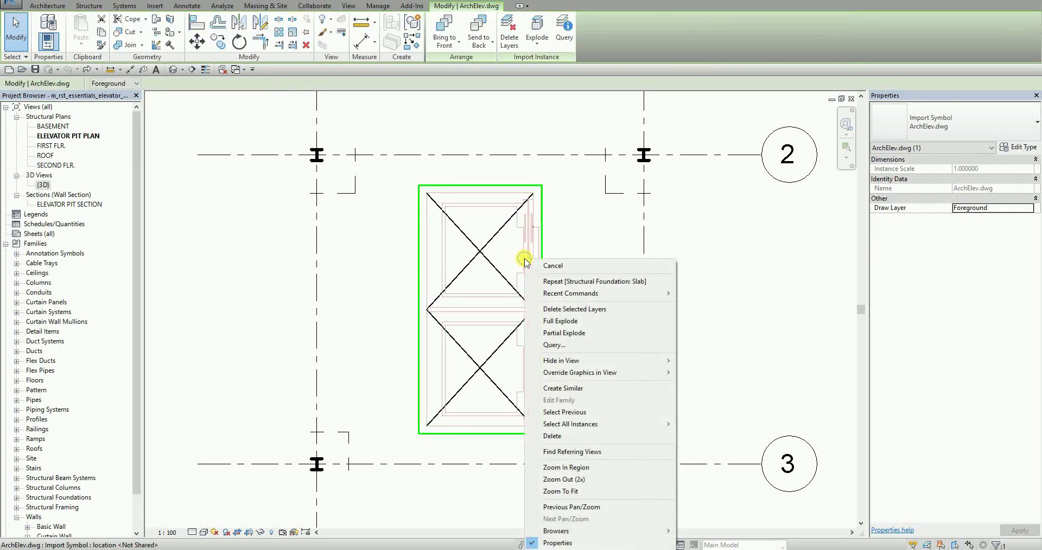
click(626, 360)
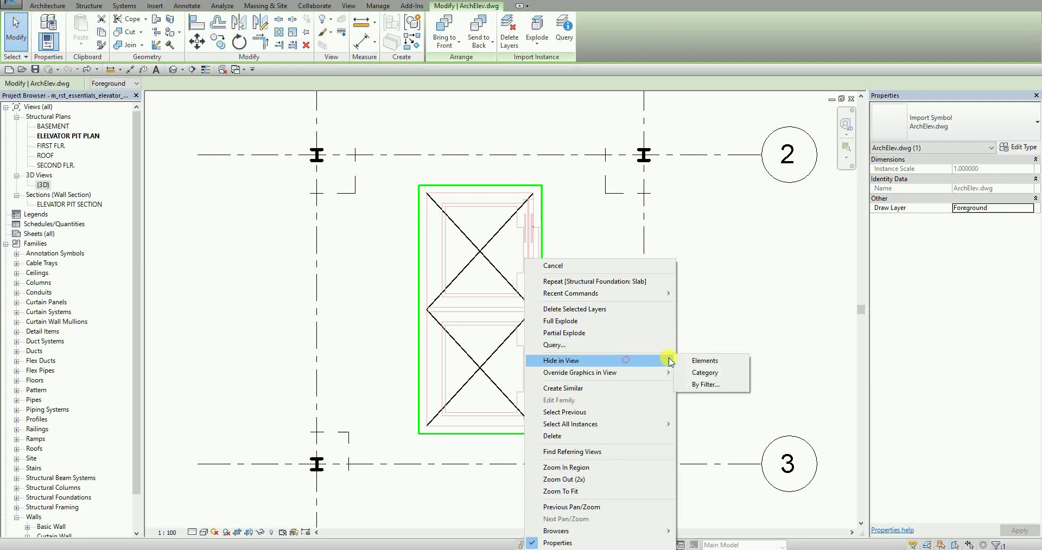
click(699, 362)
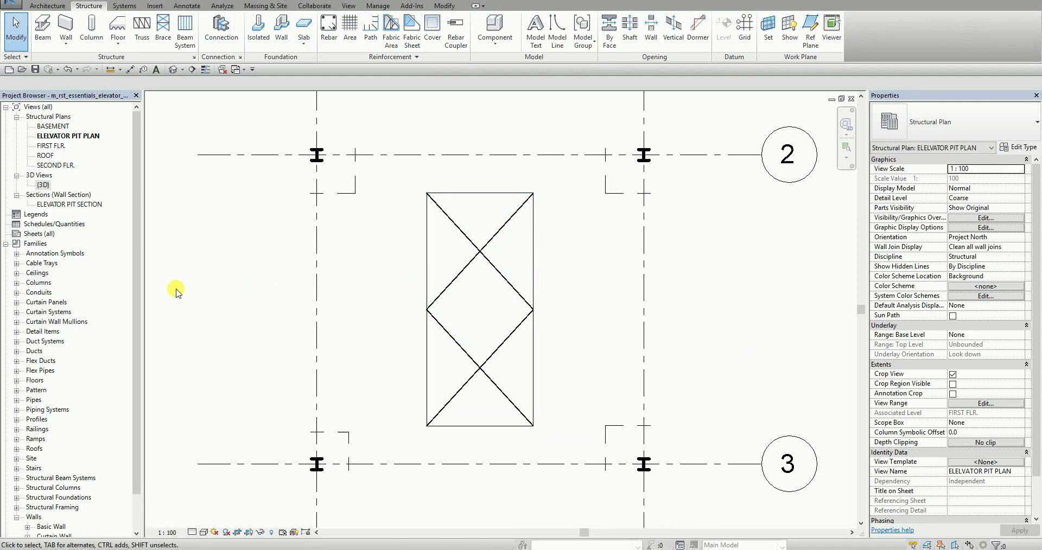
- Open the ELEVATOR PIT SECTION view and tile it beside the elevator pit plan with the slab opening in view in both
click(73, 206)
double_click(73, 205)
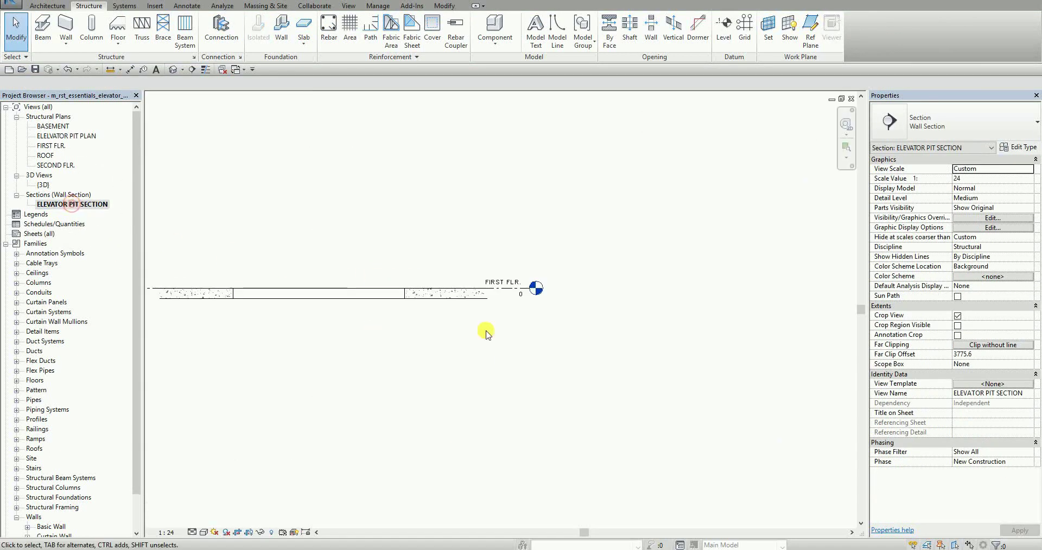
scroll(473, 363, up, 3)
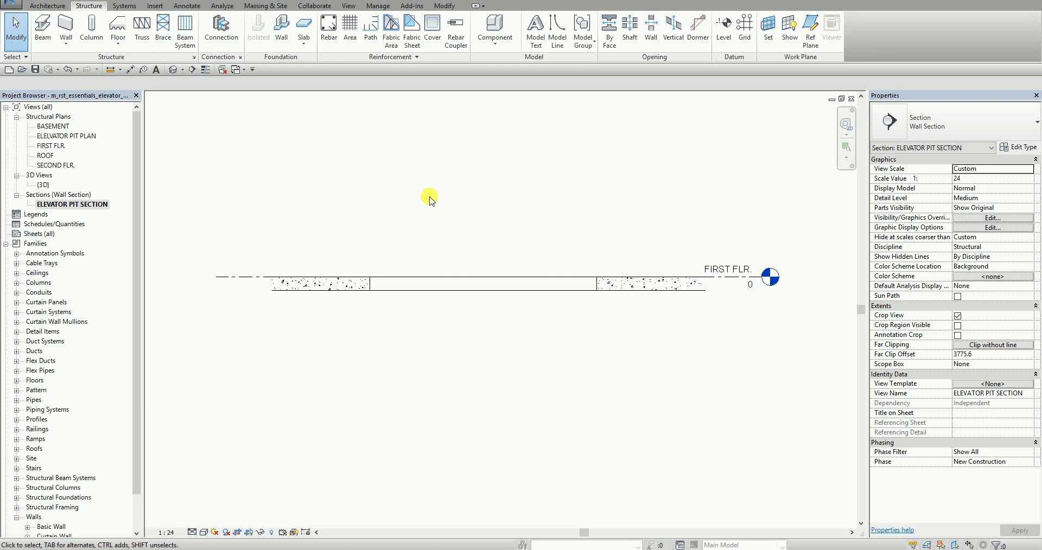
key(w)
key(t)
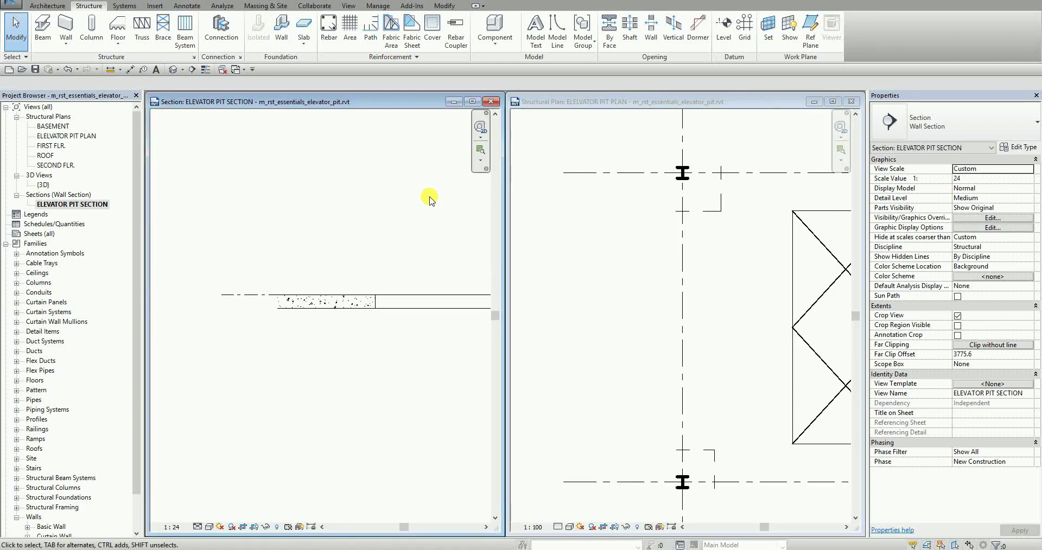
scroll(428, 207, down, 2)
middle_drag(428, 207, 291, 216)
scroll(400, 211, down, 1)
click(587, 263)
scroll(586, 263, down, 1)
scroll(659, 282, down, 1)
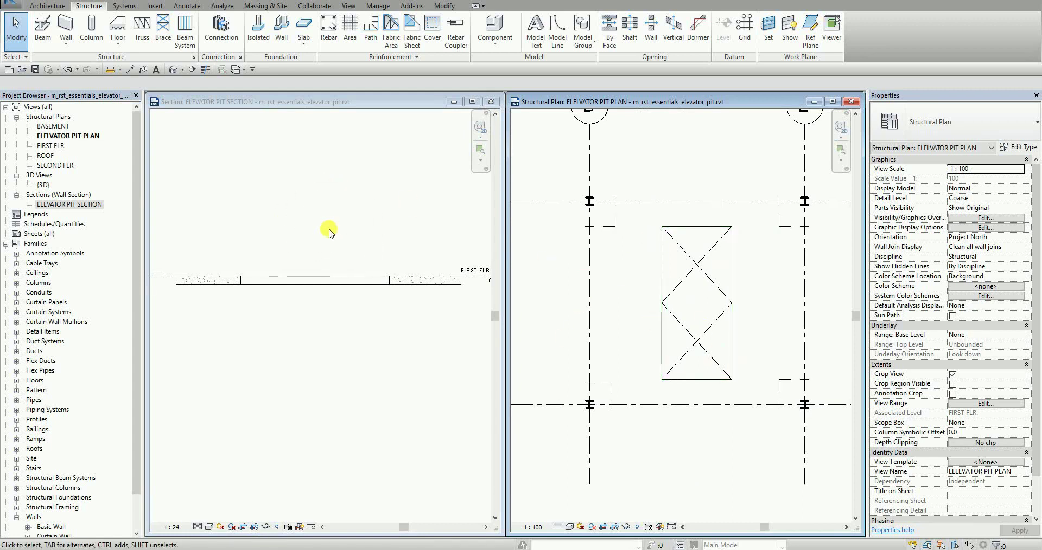
- Make the elevator pit plan the active view and retile the windows so the plan comes first, before the section
click(615, 262)
click(542, 272)
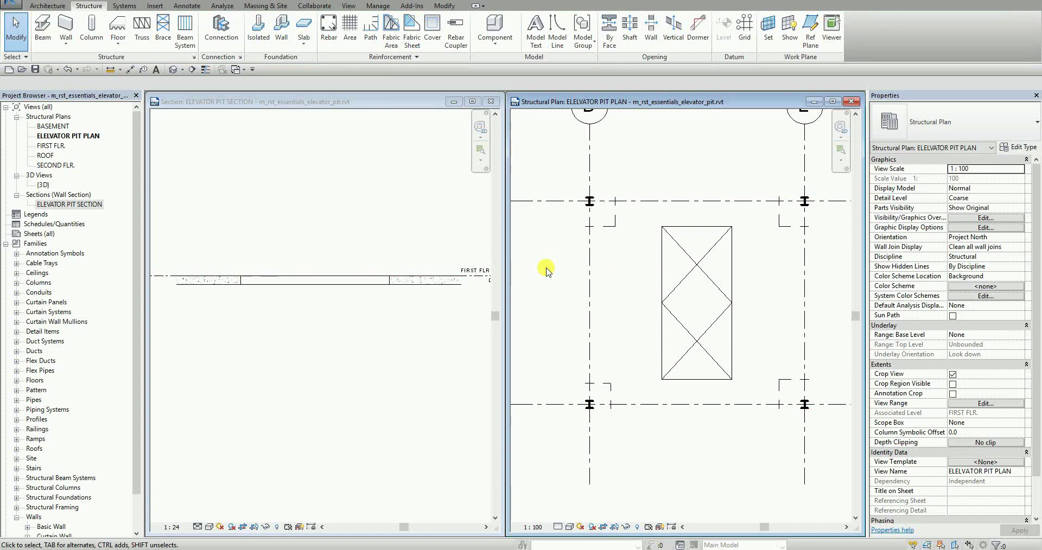
key(w)
key(t)
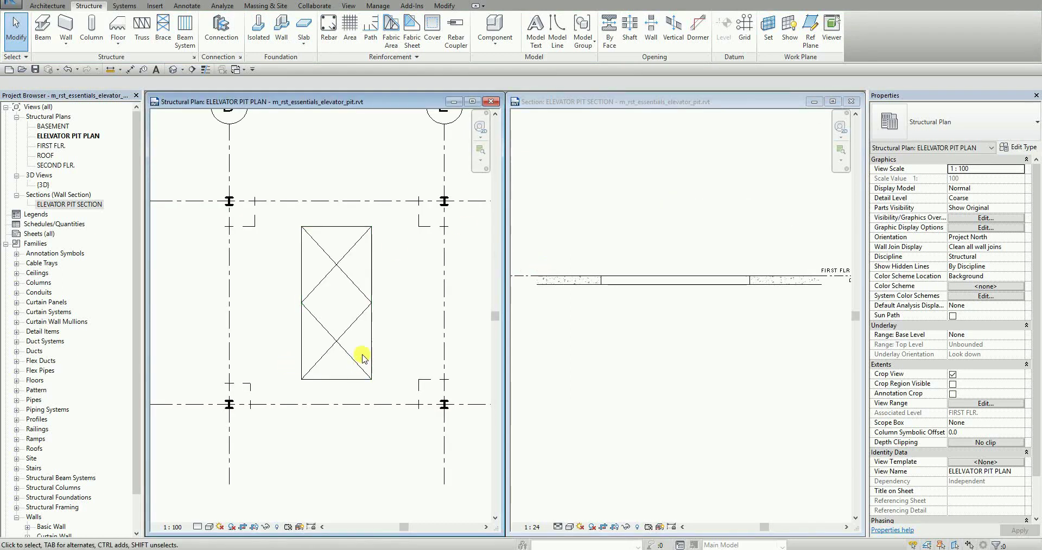
middle_drag(398, 346, 386, 353)
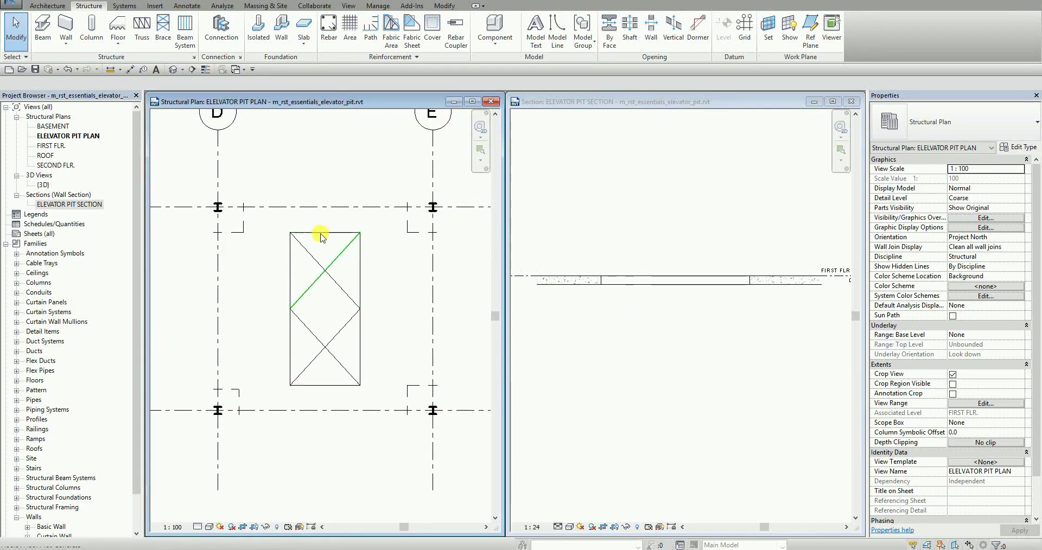
scroll(395, 291, up, 2)
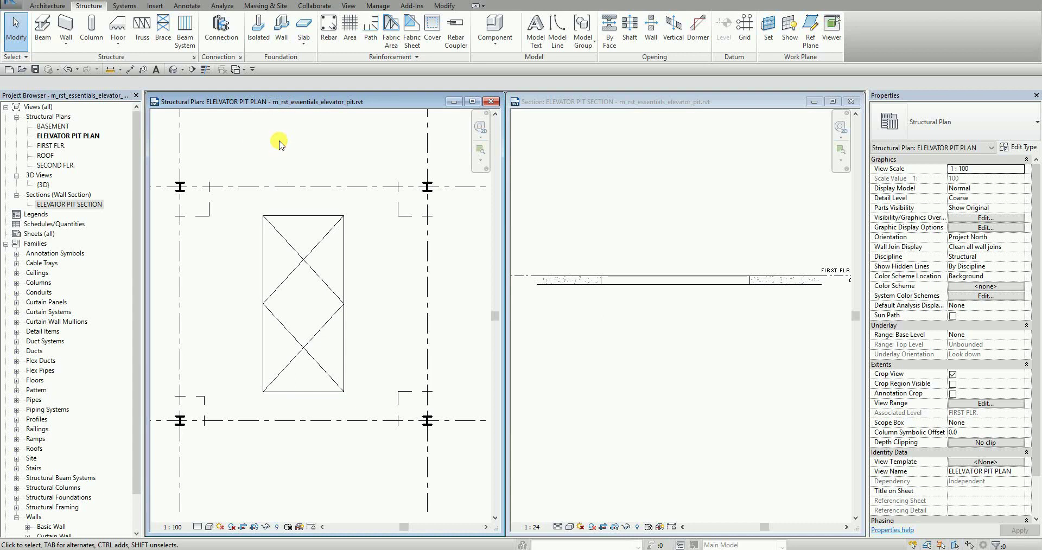
- Correct the misspelled structural plan view name to ELEVATOR PIT PLAN
right_click(70, 142)
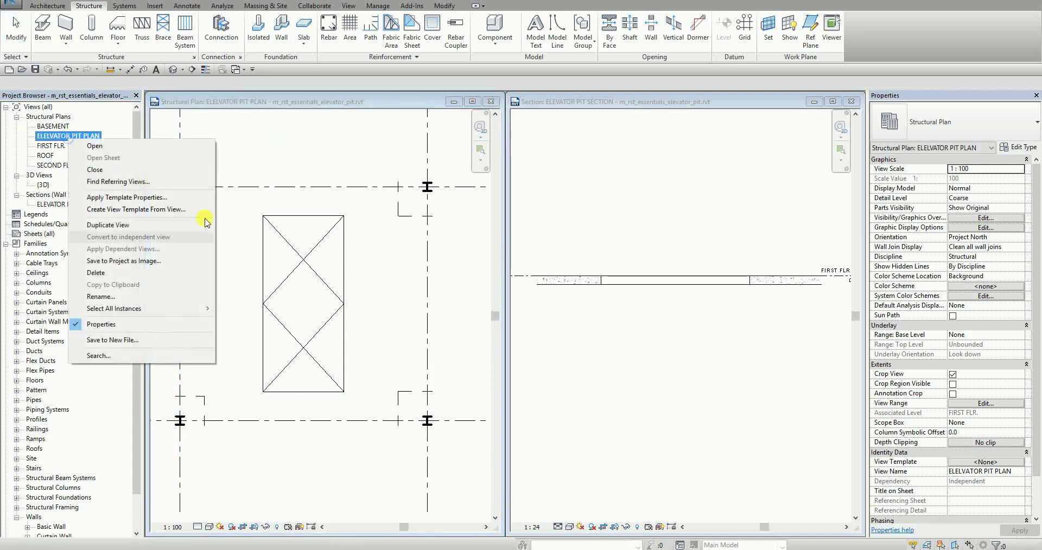
click(129, 296)
click(487, 264)
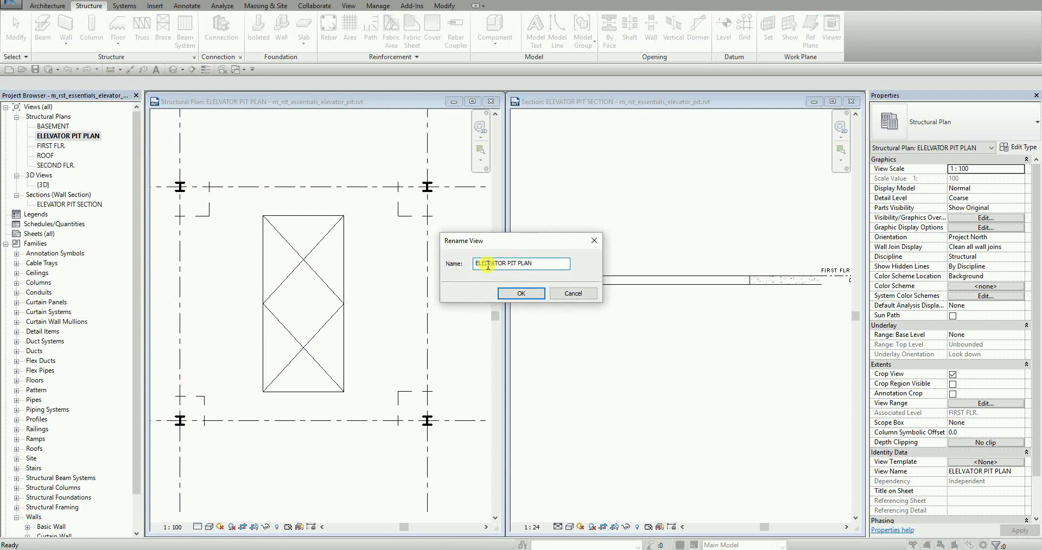
key(BackSpace)
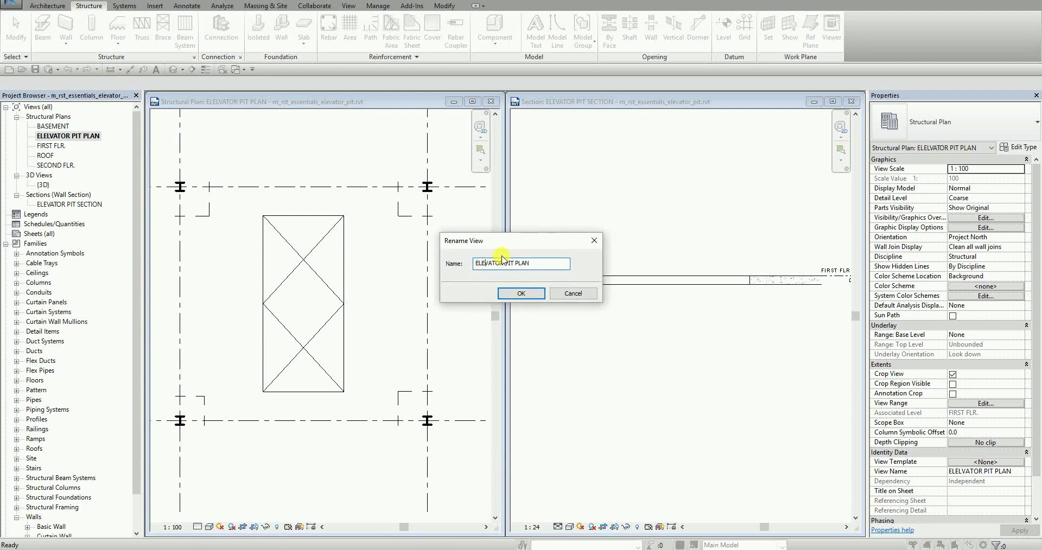
click(520, 294)
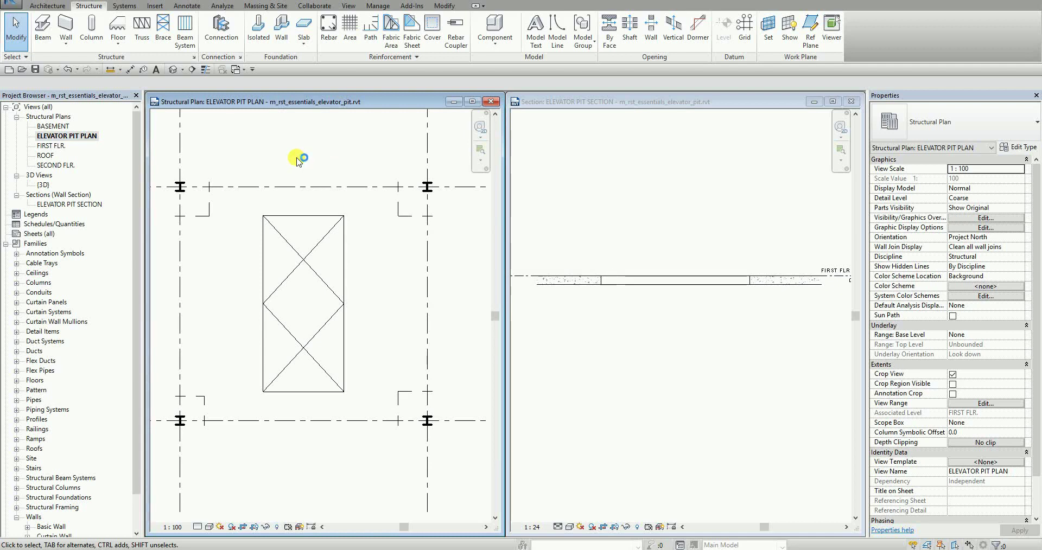
- Add a Thickened 600 x 300 slab edge along the whole chain of edges around the elevator opening in the floor slab
click(95, 9)
click(281, 62)
click(307, 47)
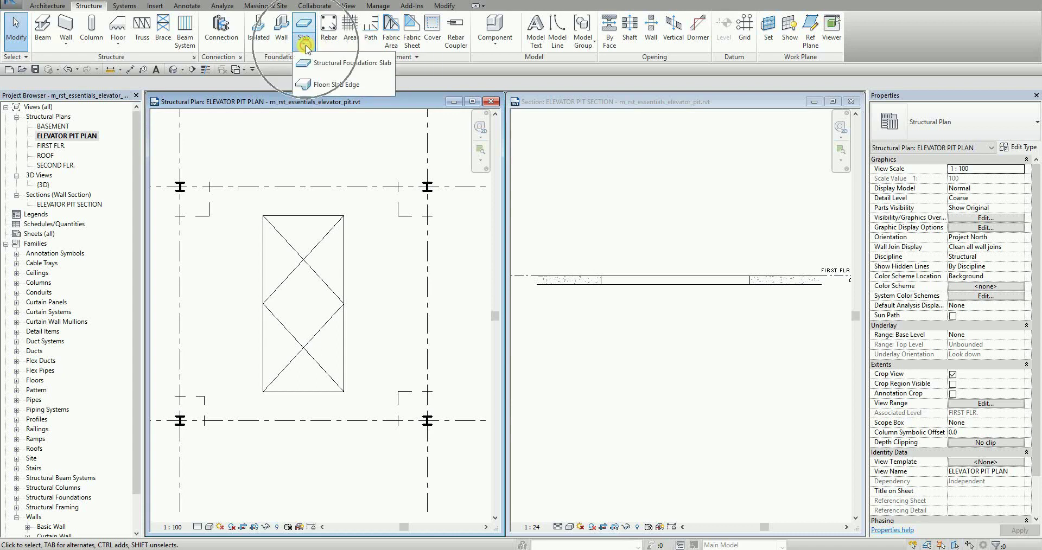
click(337, 85)
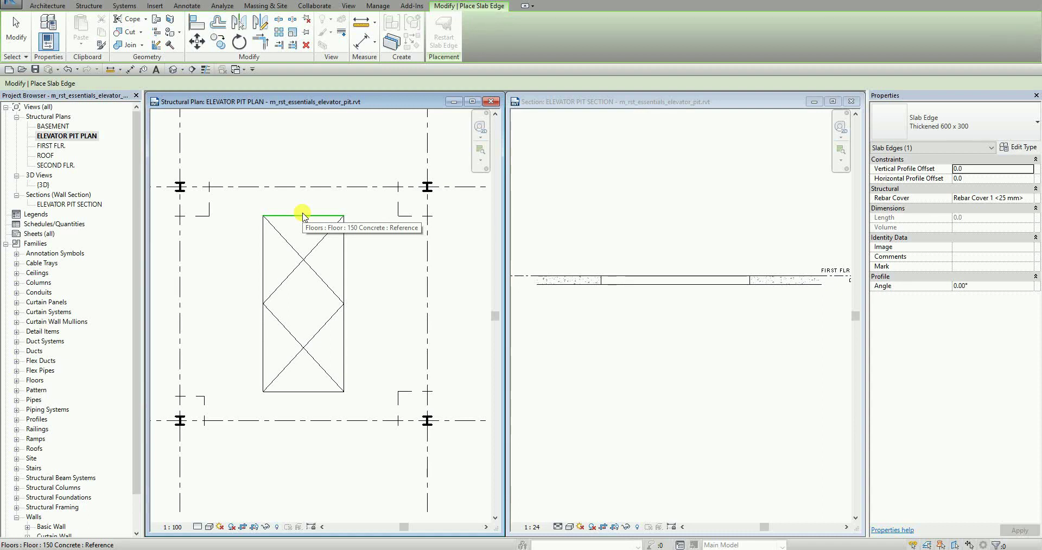
key(Tab)
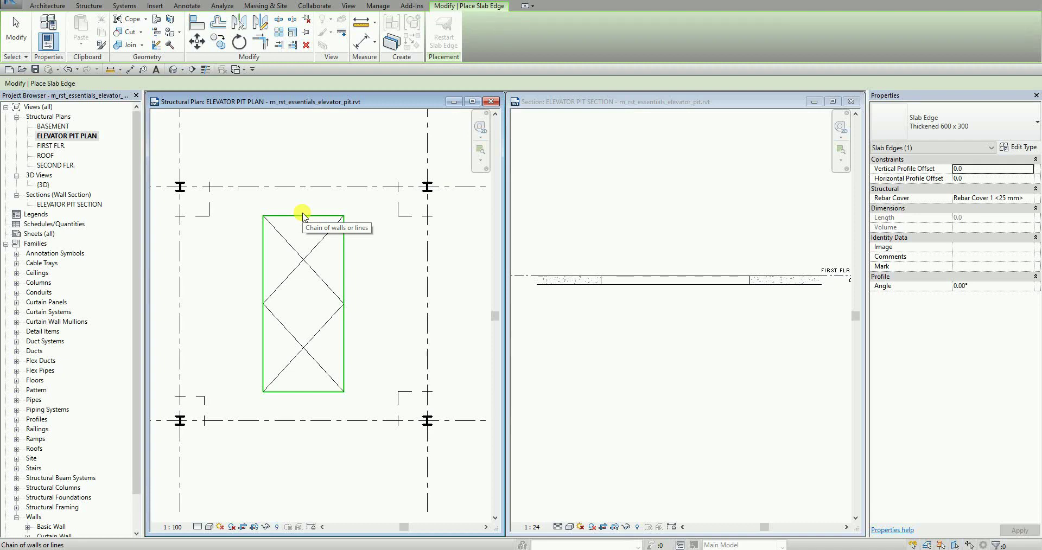
key(Tab)
key(Tab)
key(Tab)
key(Tab)
click(303, 217)
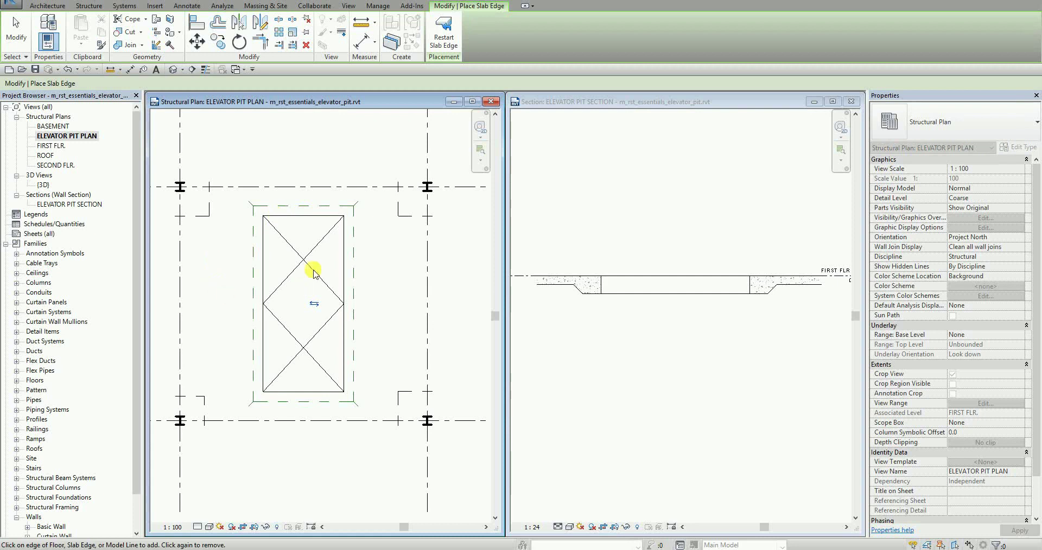
click(15, 37)
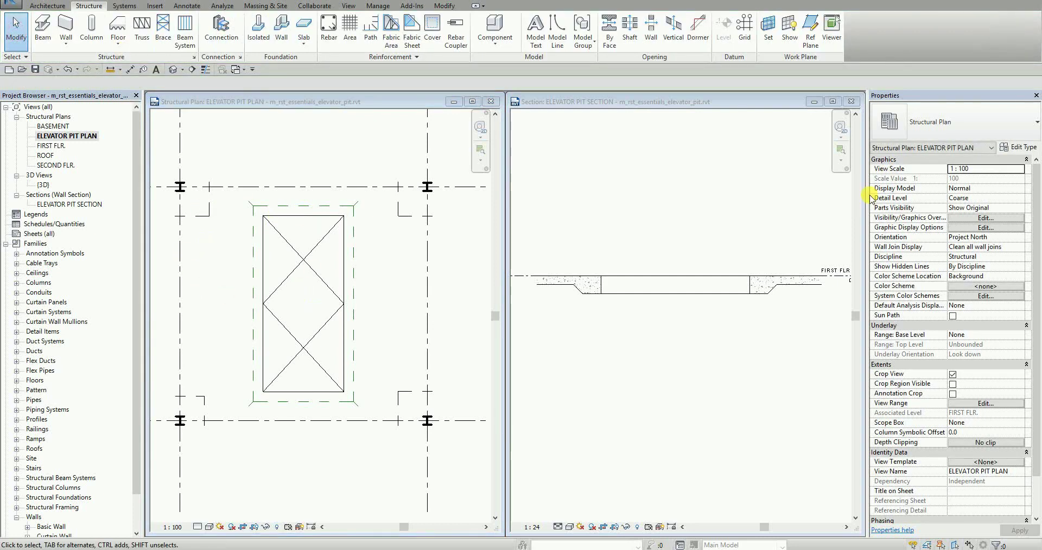
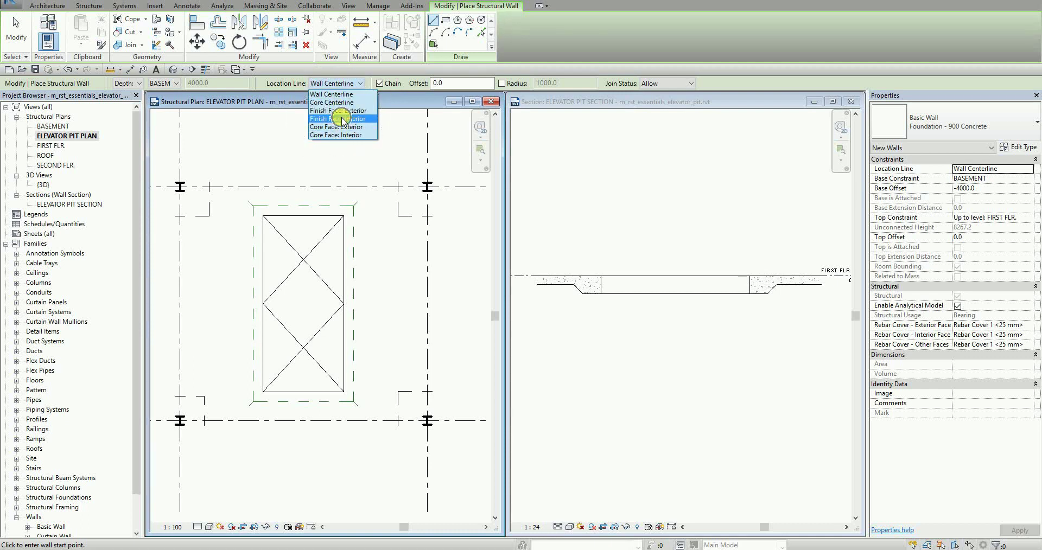
- Set the new structural wall's location line to Finish Face: Interior and its base constraint to FIRST FLR
click(343, 121)
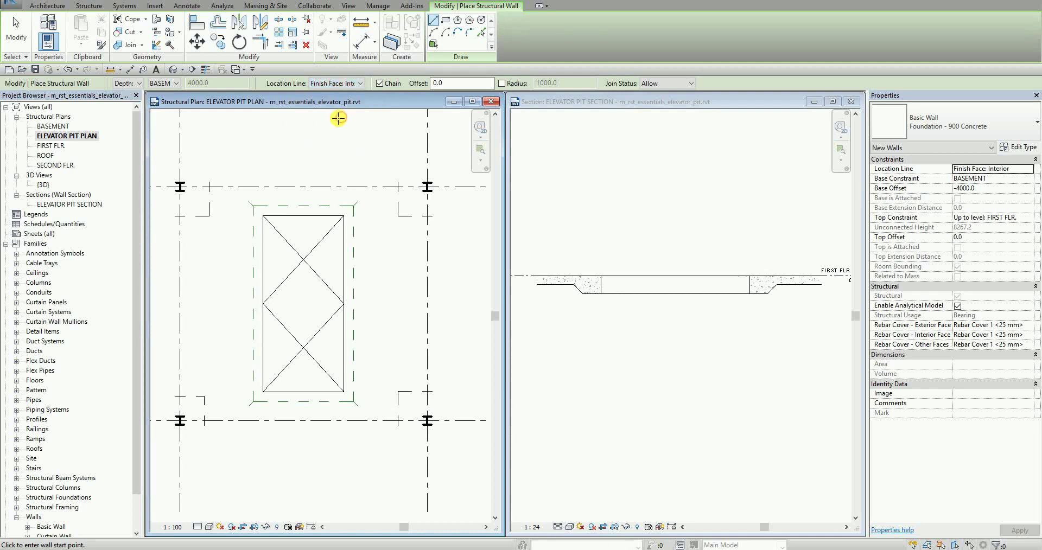
click(1015, 179)
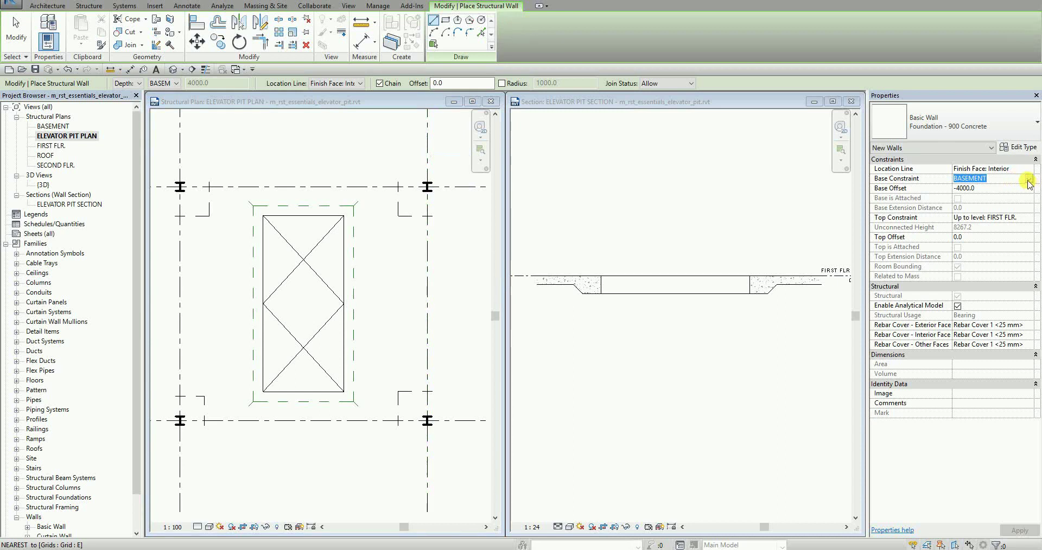
click(1028, 180)
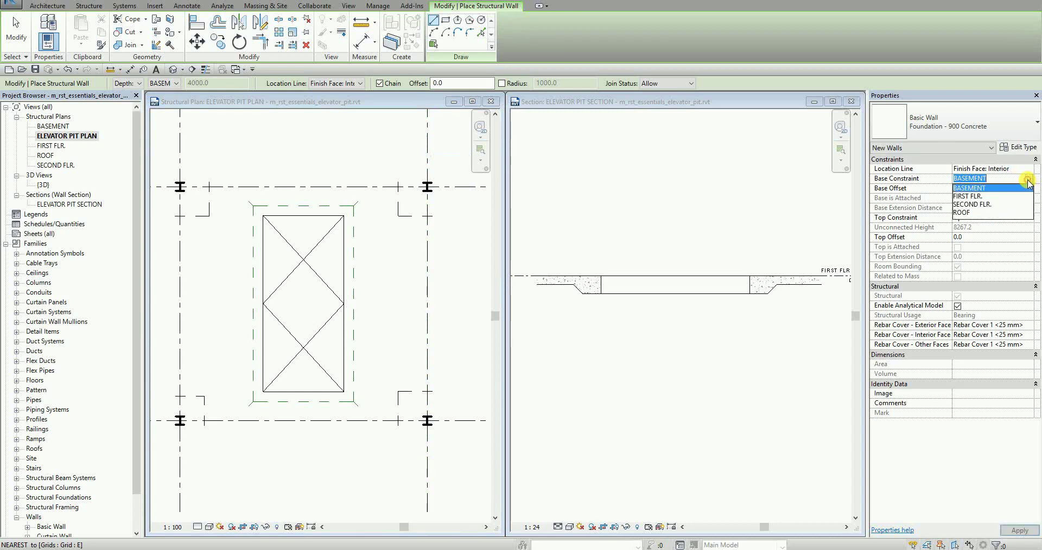
click(971, 197)
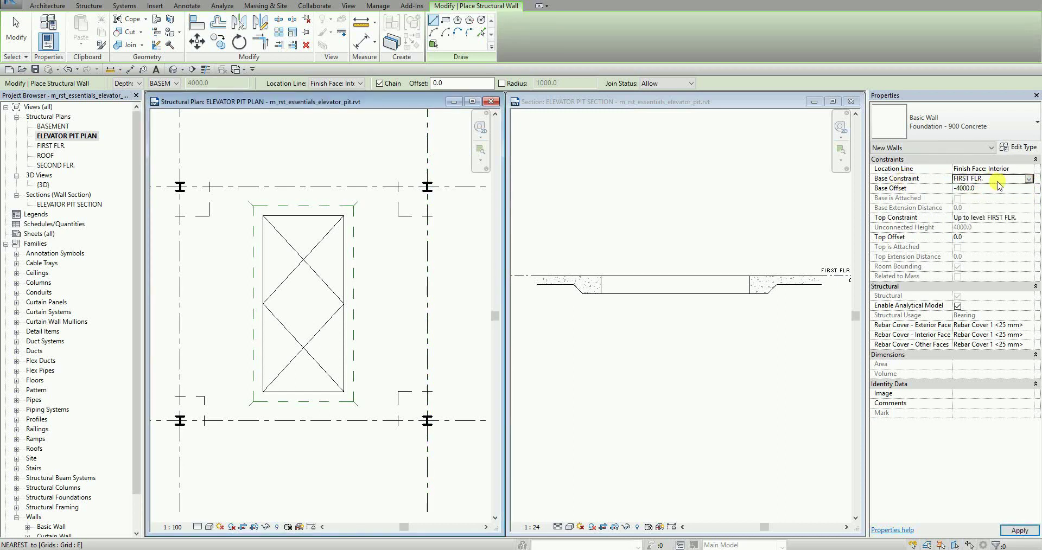
- Set the new structural wall's base offset to -1200 and its top offset to -300
click(980, 189)
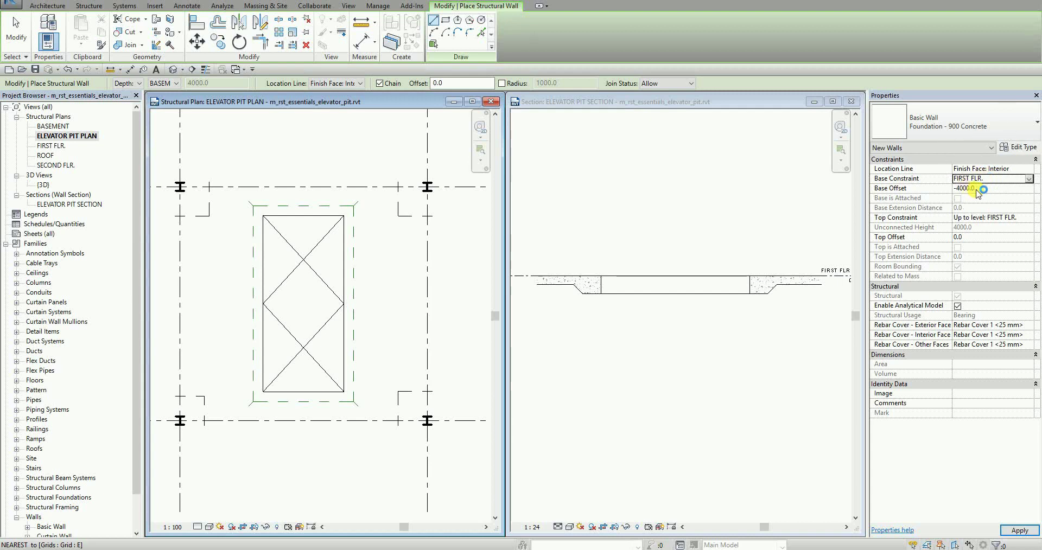
double_click(986, 190)
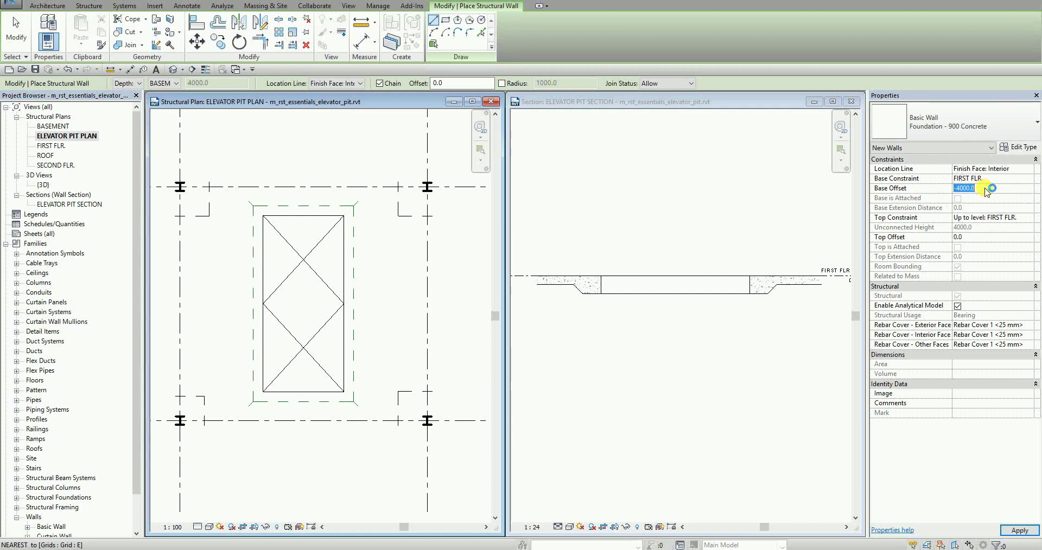
text(-3)
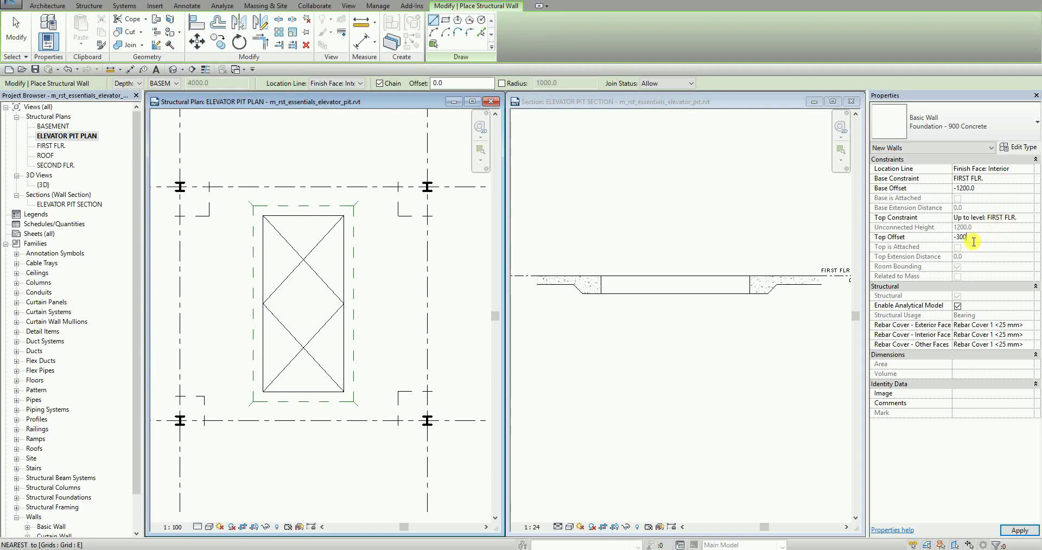
click(1003, 253)
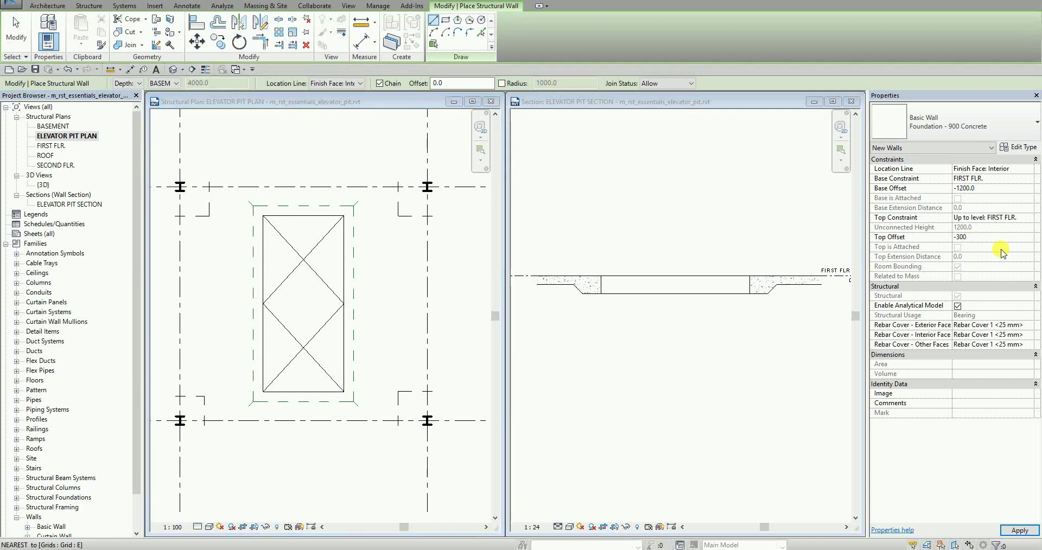
click(428, 270)
mouse_move(383, 270)
middle_down()
mouse_move(413, 258)
mouse_move(372, 260)
middle_up()
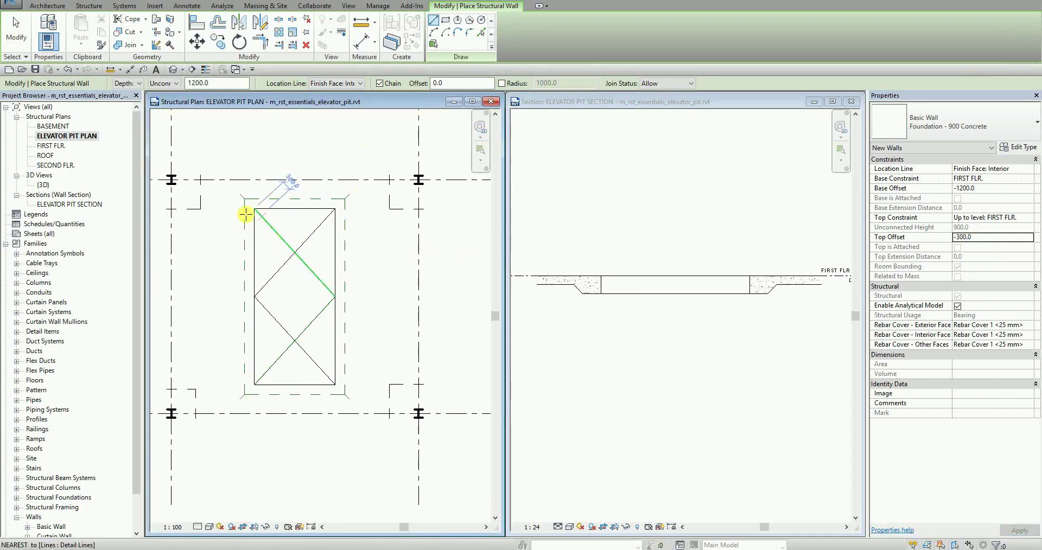
click(446, 22)
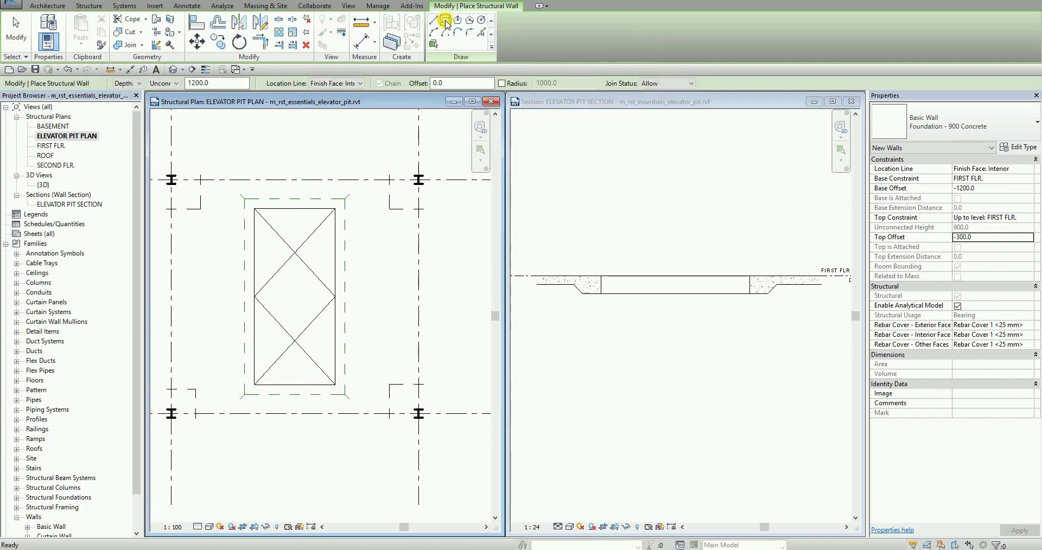
click(253, 209)
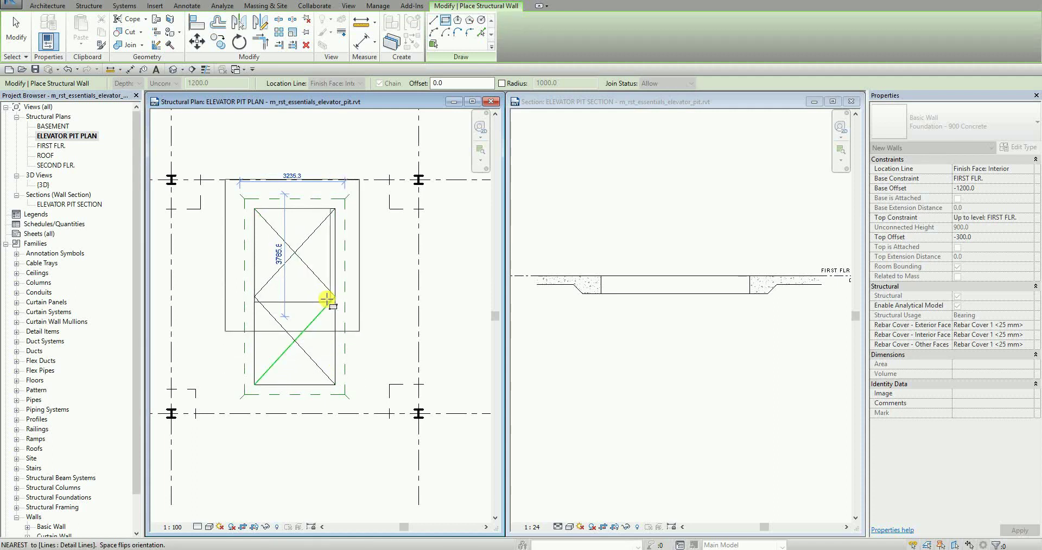
key(Escape)
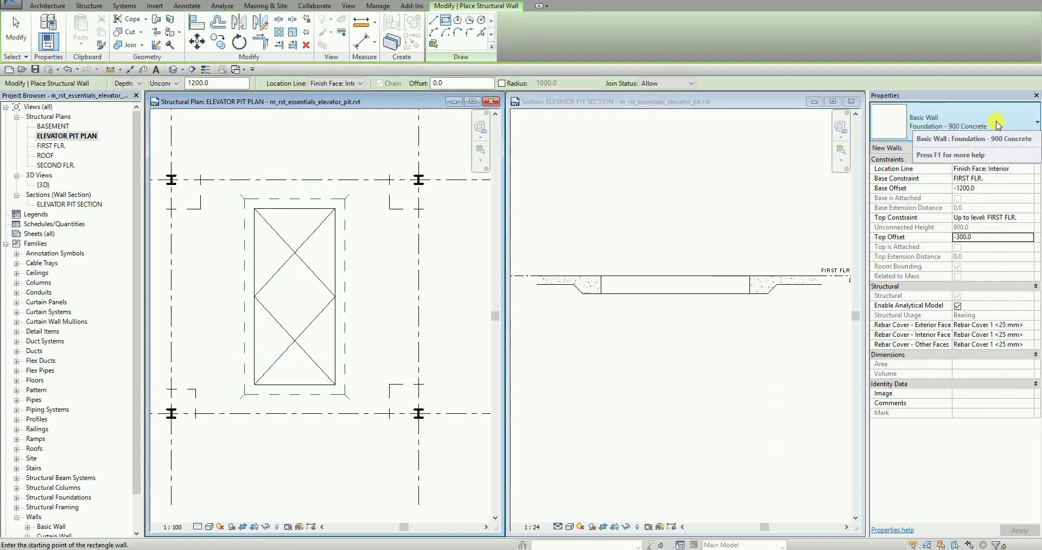
- Change the wall type to Foundation - 300 Concrete and draw a rectangle of walls between opposite corners of the elevator opening
click(998, 123)
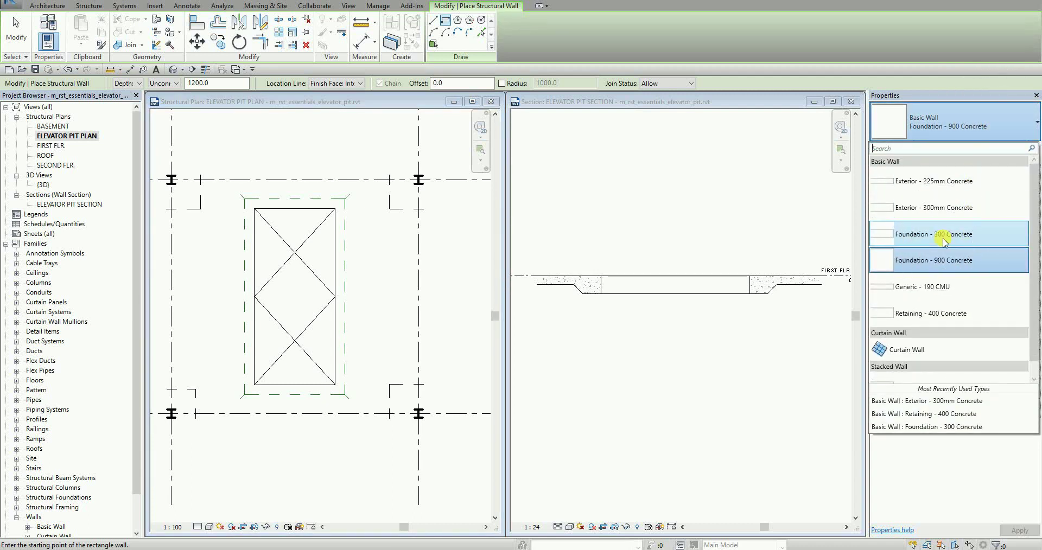
click(945, 239)
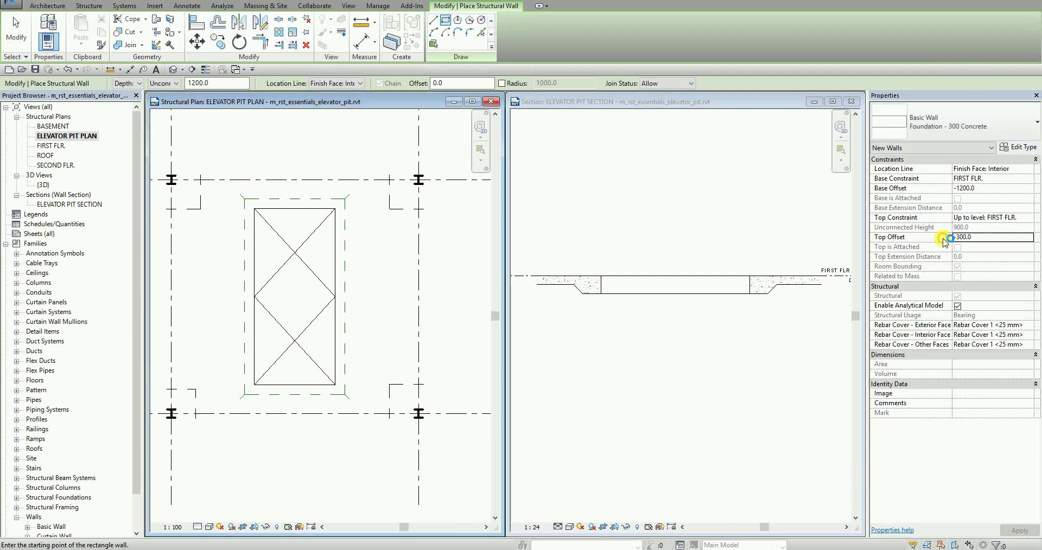
click(446, 21)
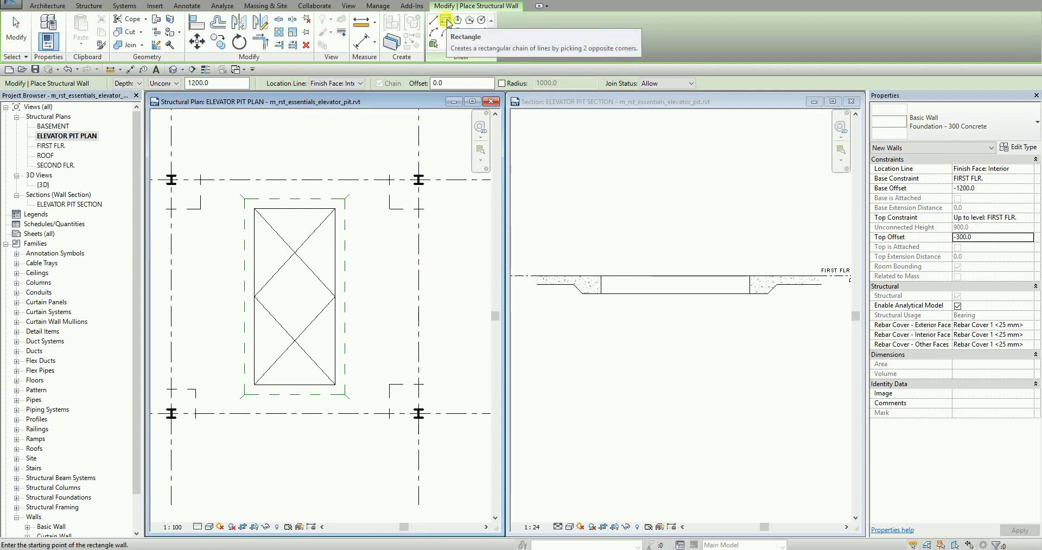
click(255, 208)
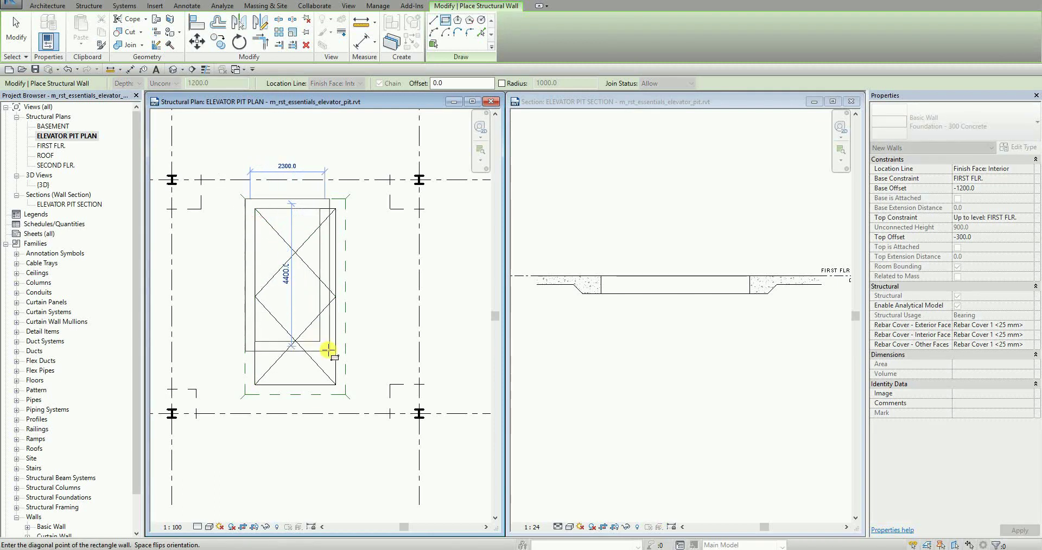
click(335, 386)
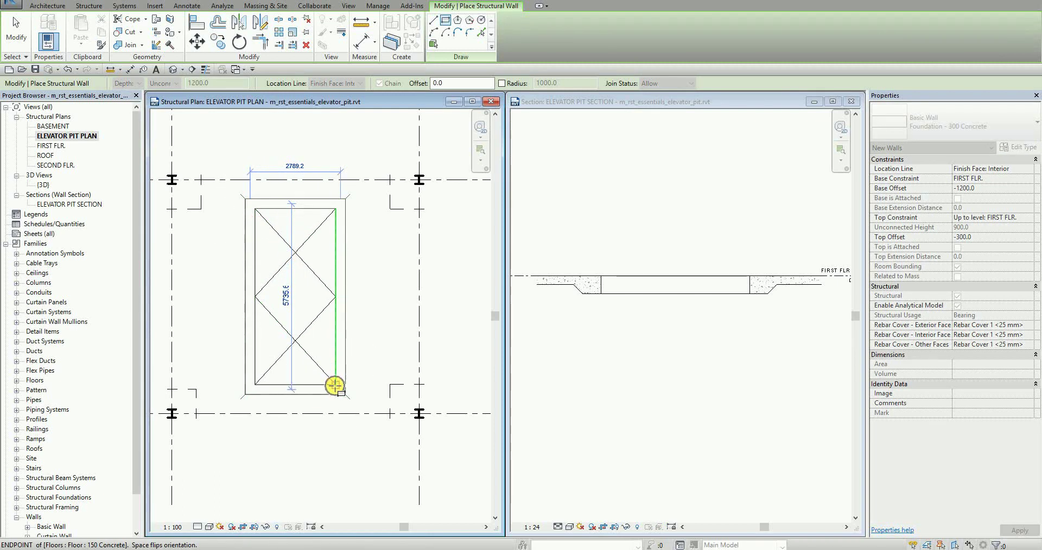
click(17, 30)
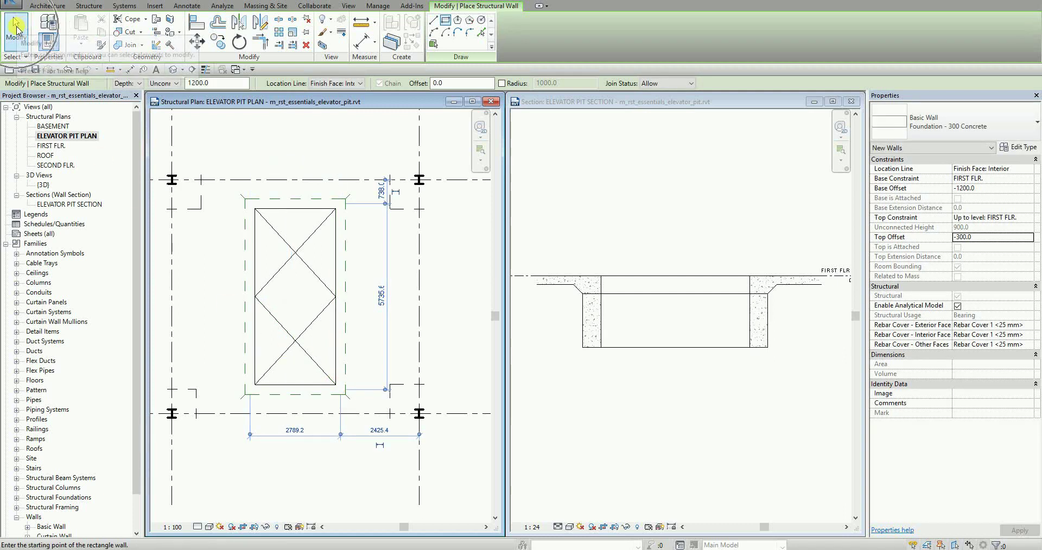
click(17, 30)
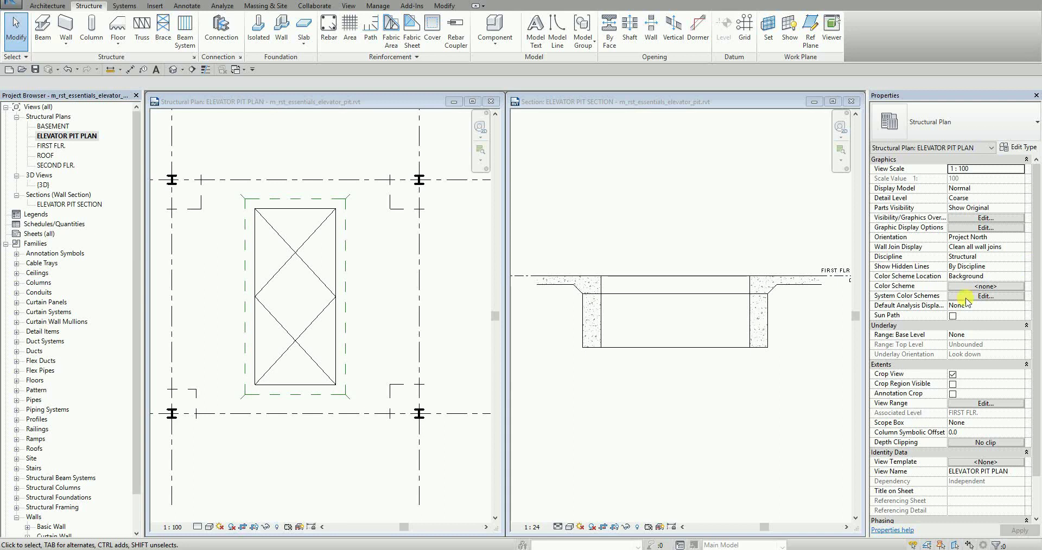
- Inspect the pit walls and thickened slab edge from below in the 3D view, and return to the elevator pit plan
click(174, 69)
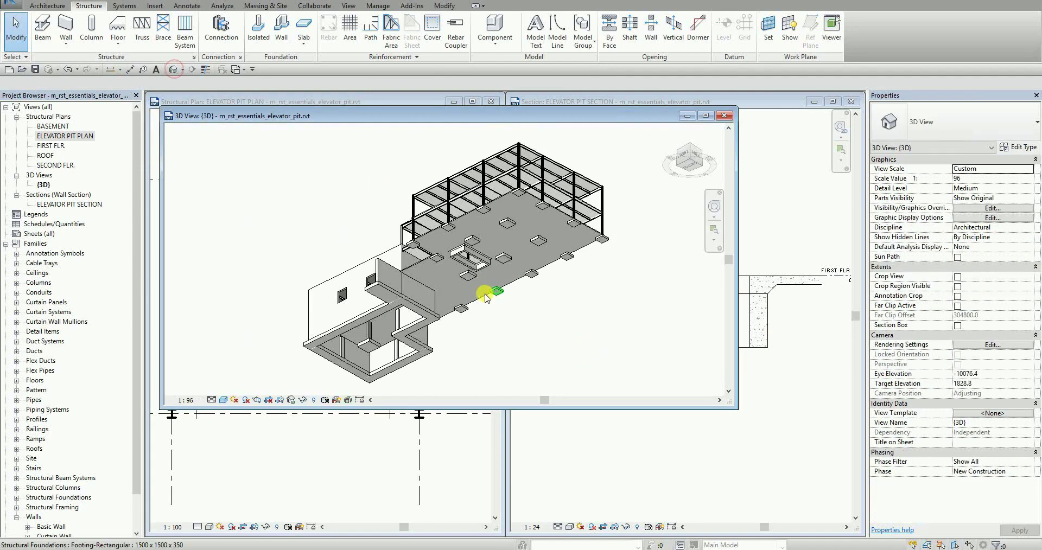
scroll(489, 306, up, 8)
shift+middle_drag(565, 305, 527, 265)
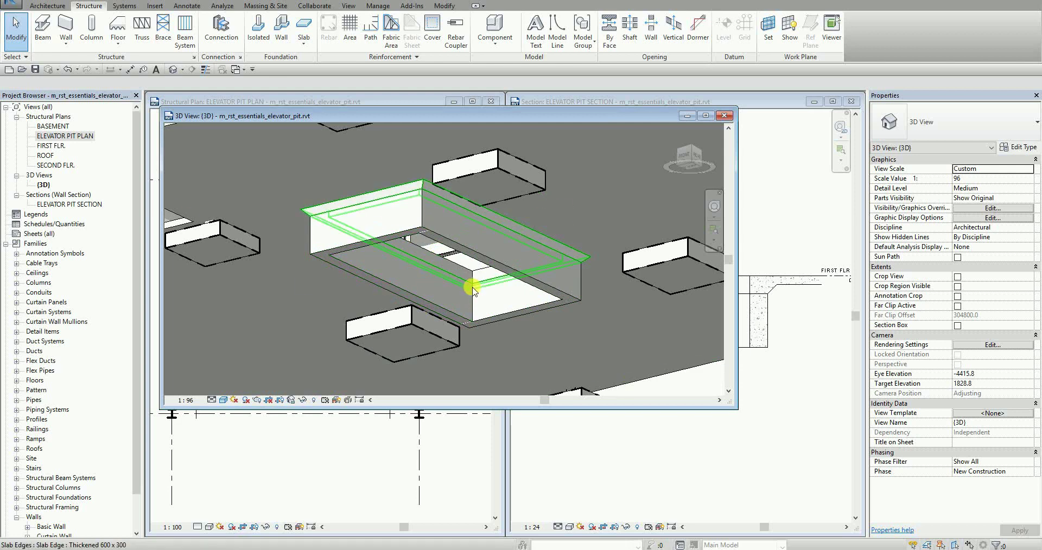
click(724, 117)
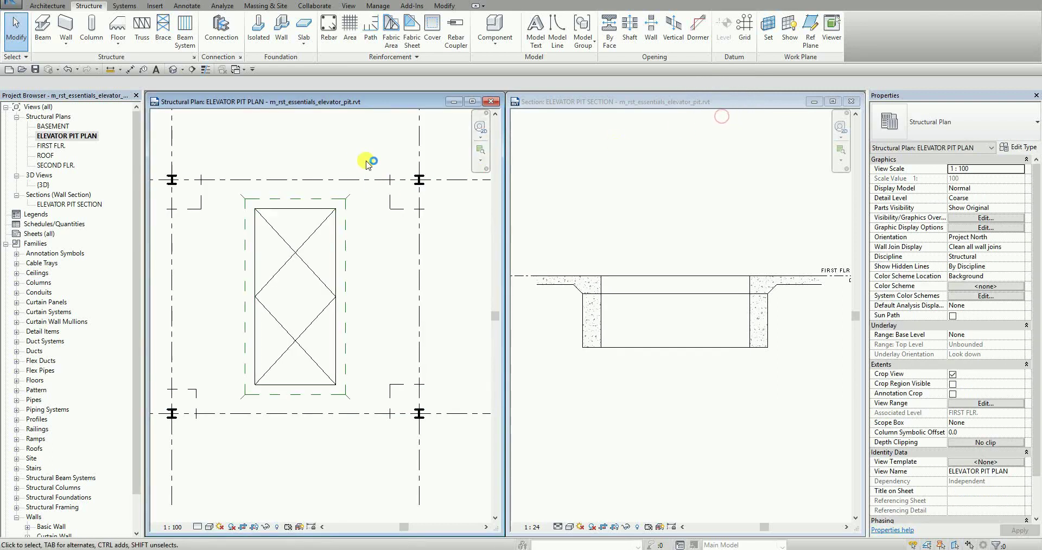
click(353, 150)
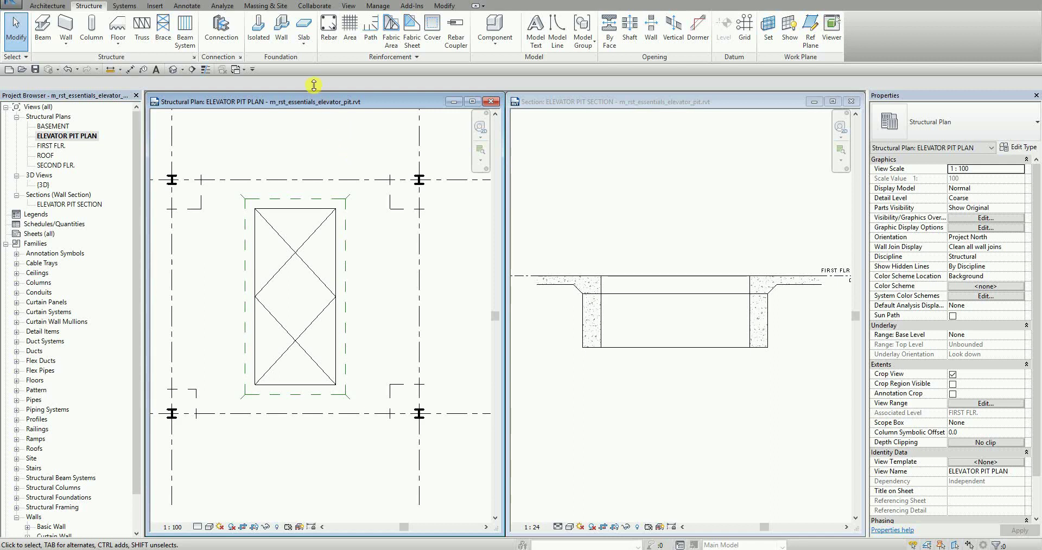
- Start a 300 Concrete structural foundation slab on FIRST FLR. with a height offset from level of -1200
click(304, 47)
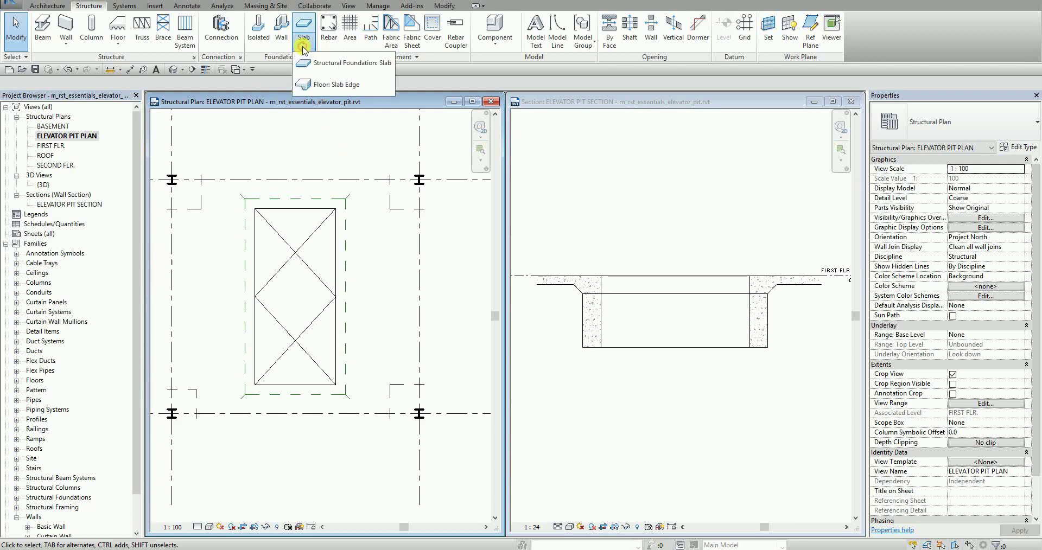
click(337, 63)
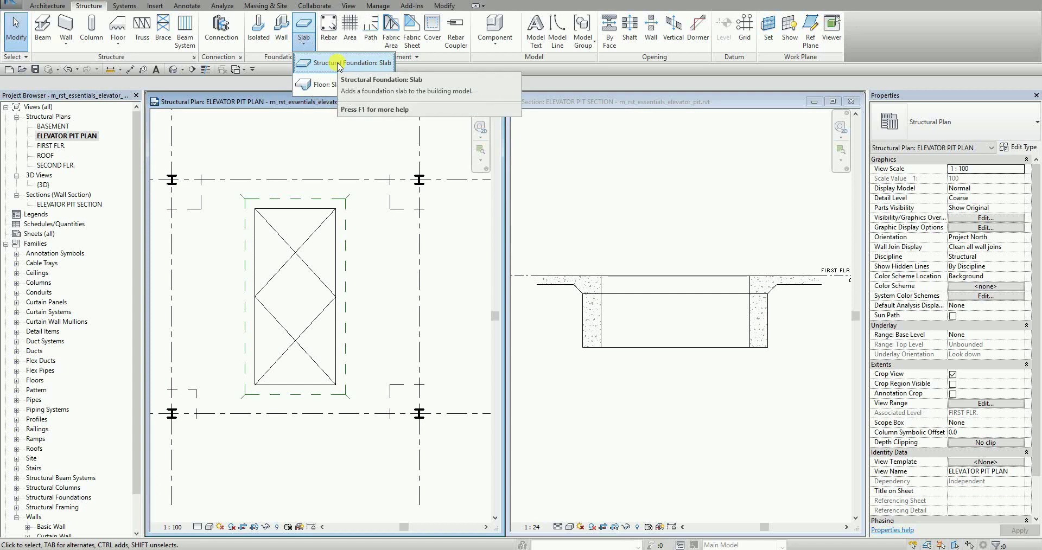
click(338, 63)
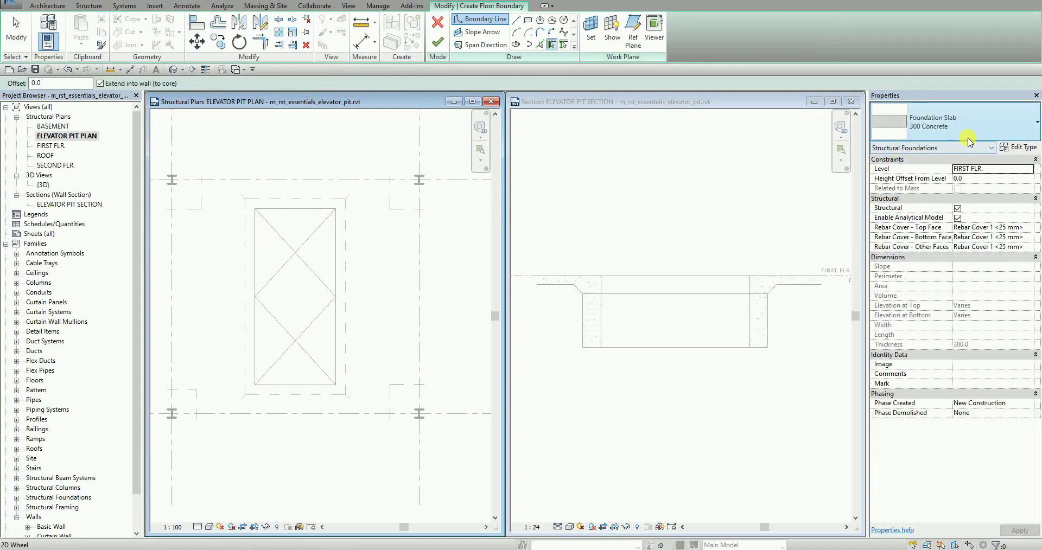
click(984, 158)
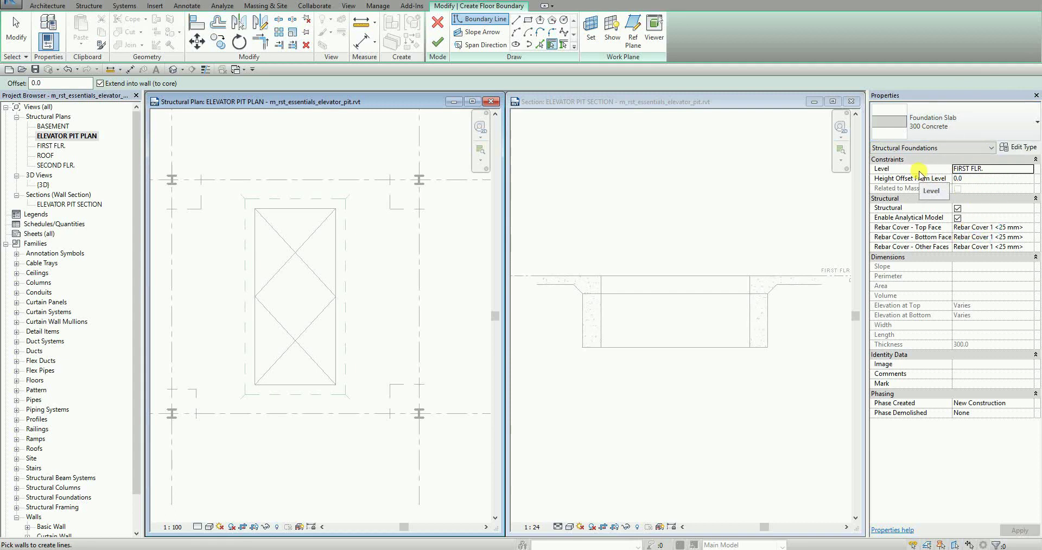
click(985, 169)
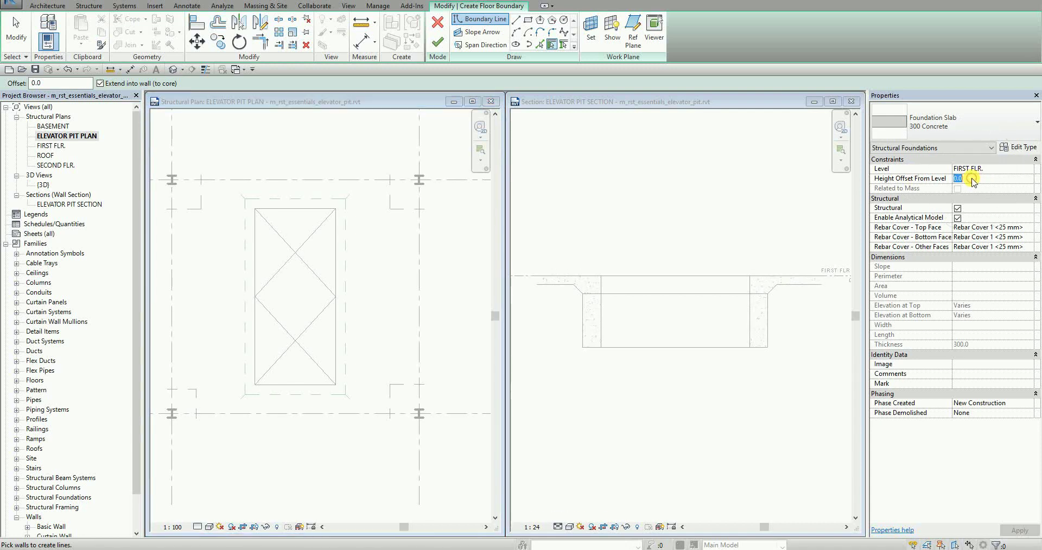
click(971, 179)
double_click(972, 178)
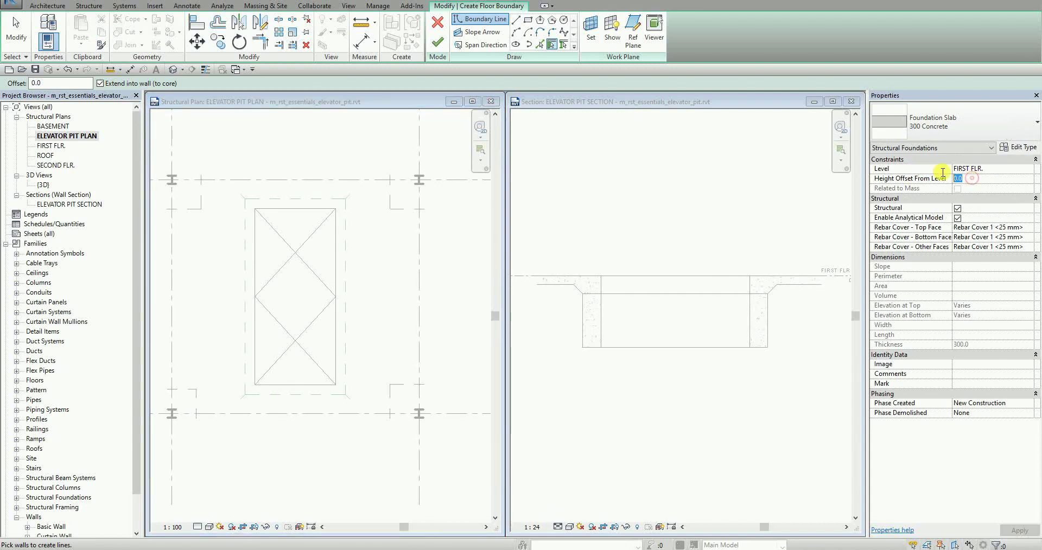
text(-12)
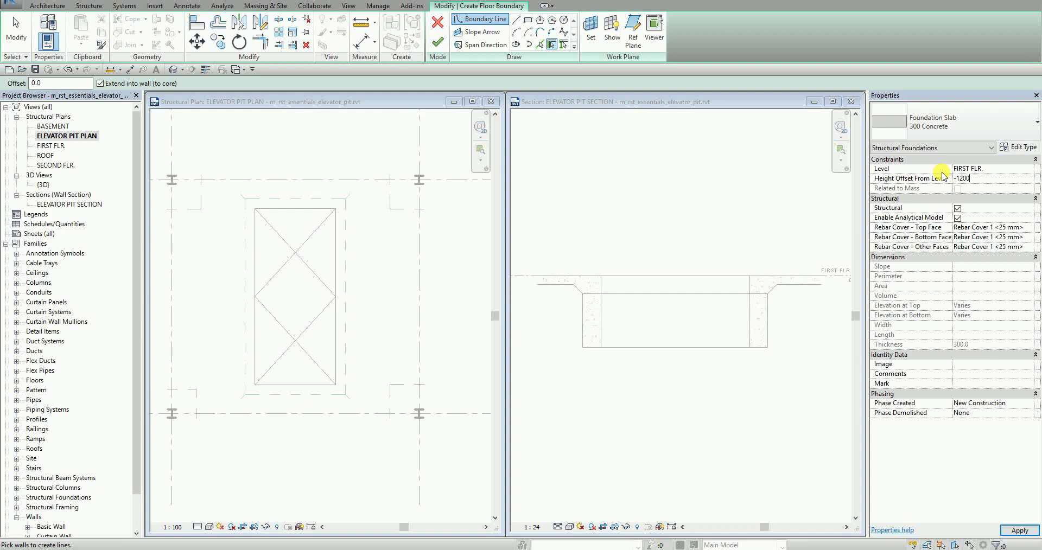
click(979, 170)
click(975, 182)
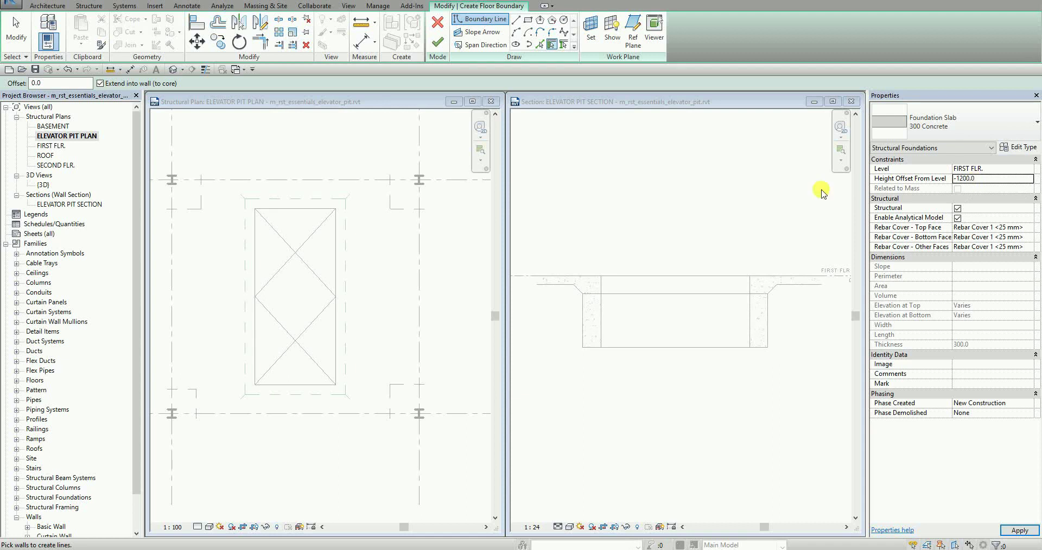
- Set the offset for the slab's boundary lines to 300
click(344, 216)
click(42, 84)
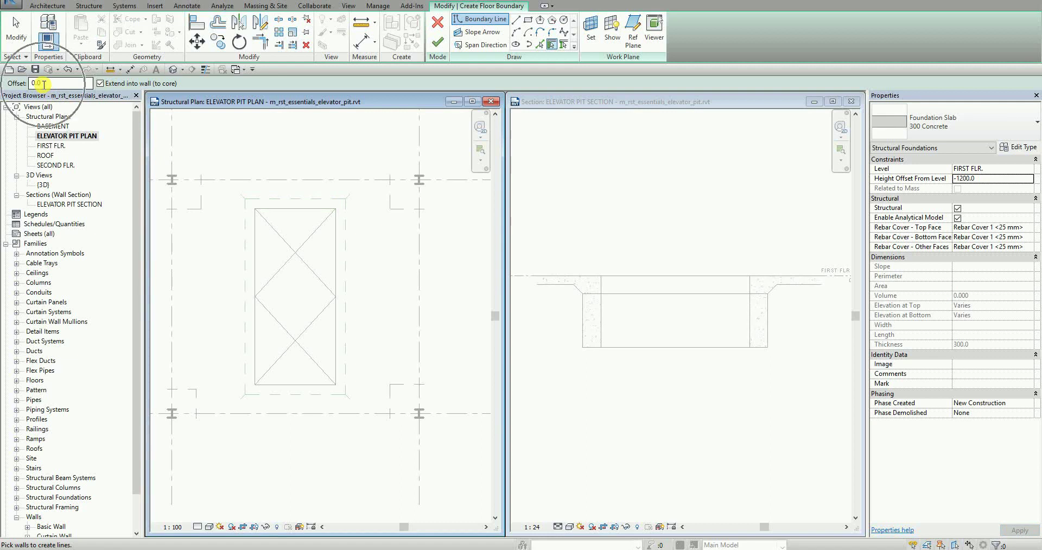
double_click(43, 84)
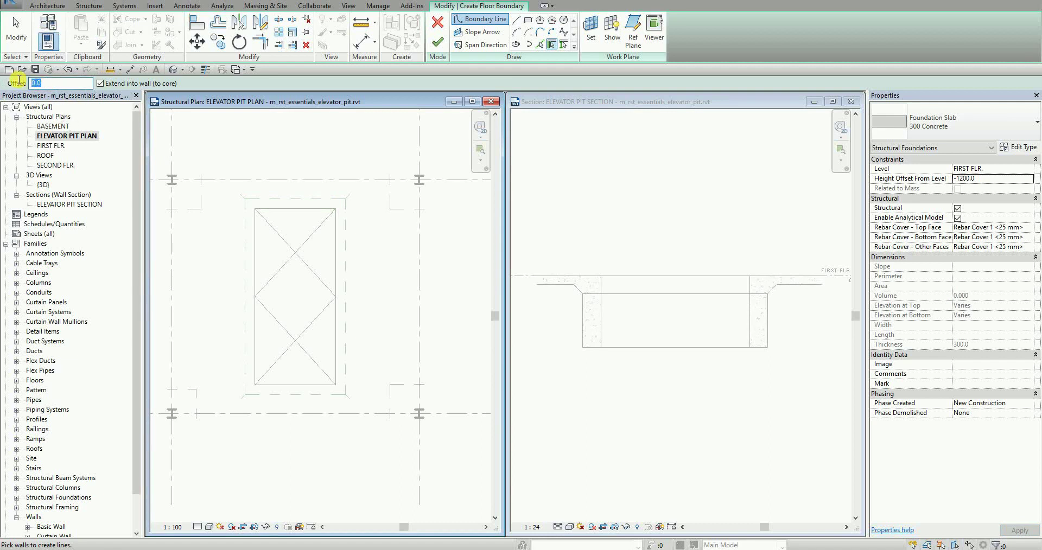
click(561, 135)
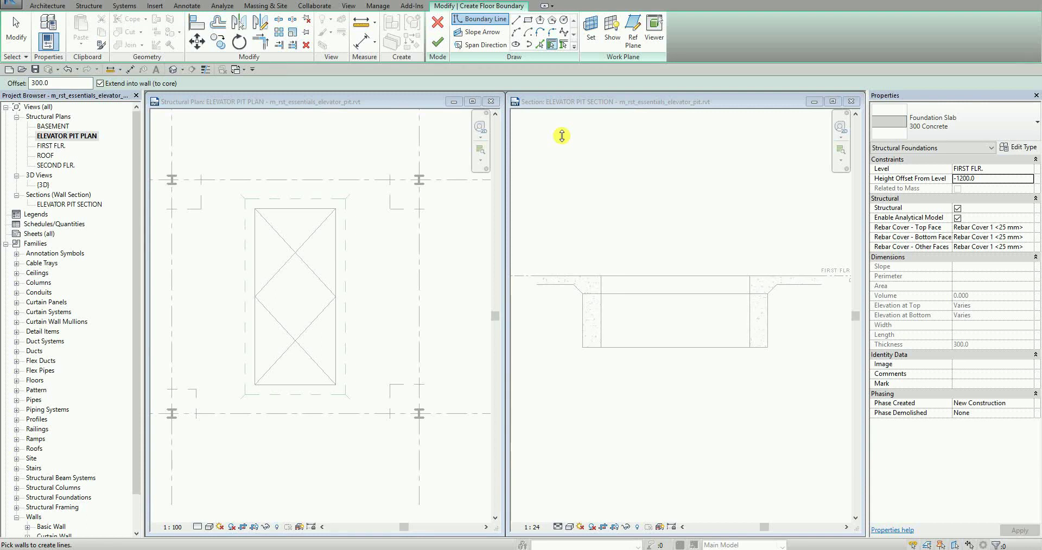
- Create the slab boundary outside the pit by picking the outer side of the whole chain of foundation walls
click(373, 284)
scroll(268, 233, up, 2)
middle_drag(268, 233, 315, 225)
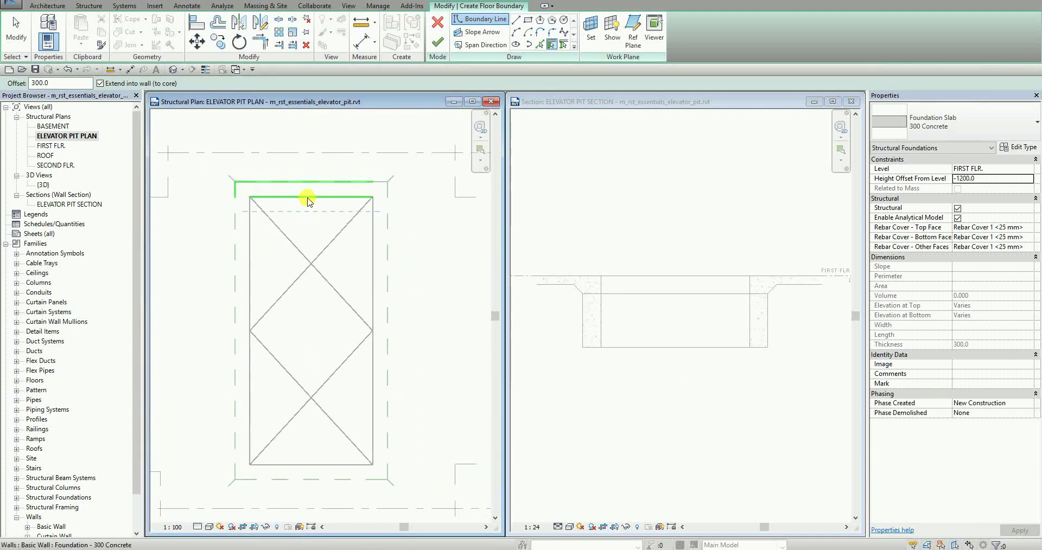
click(309, 182)
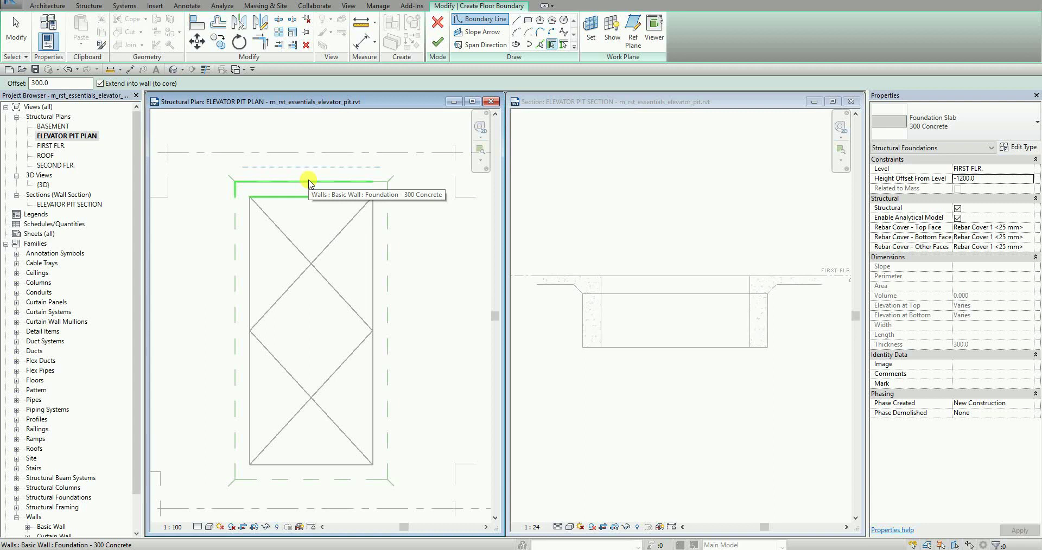
key(Tab)
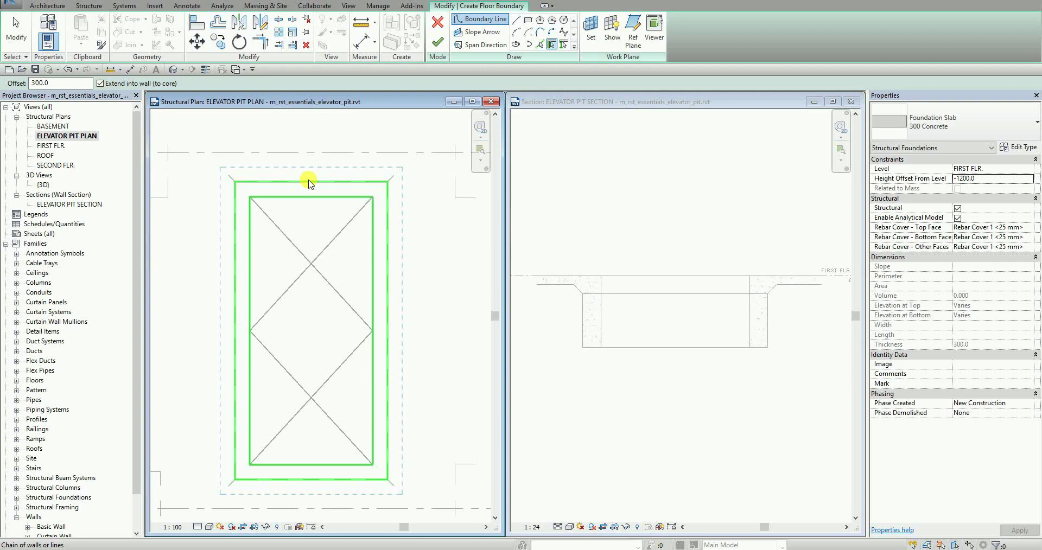
click(309, 182)
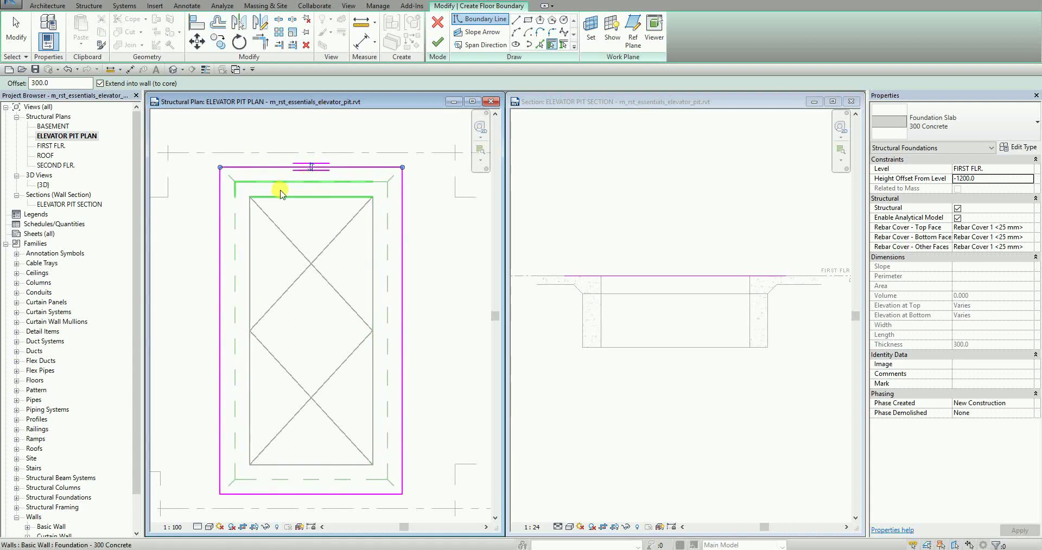
click(16, 35)
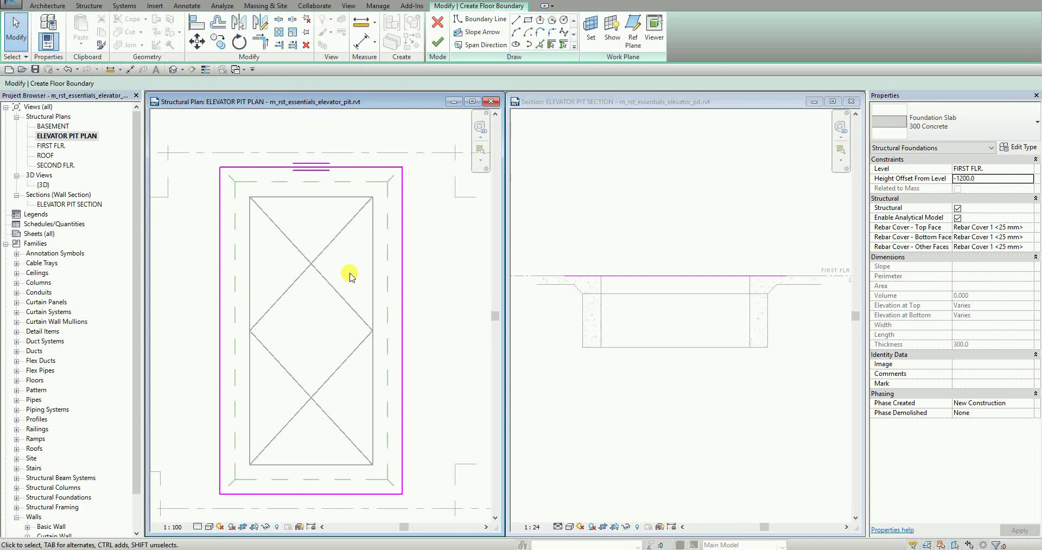
- Finish the foundation slab, declining to load a span direction symbol and to attach the walls to its bottom
click(438, 38)
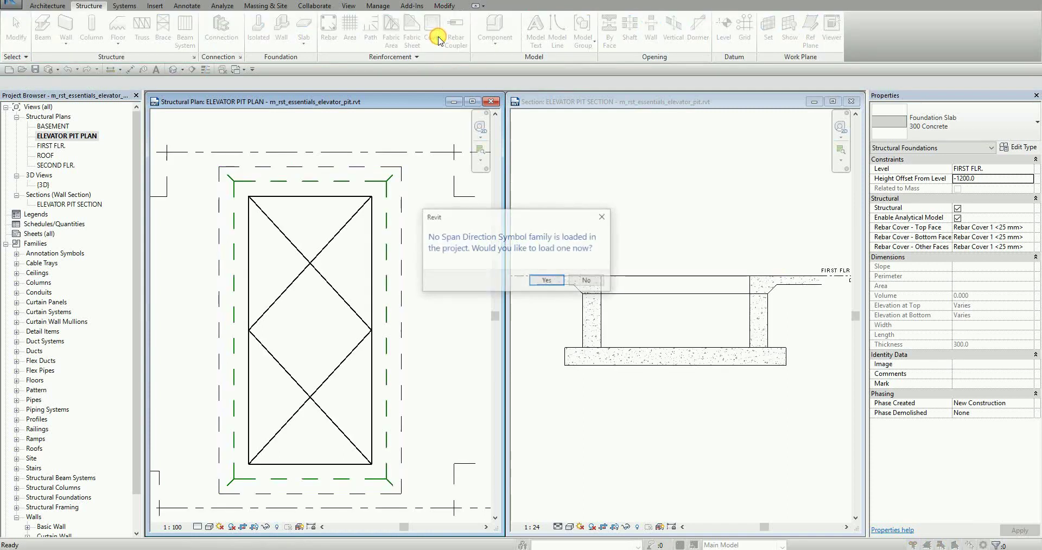
click(589, 285)
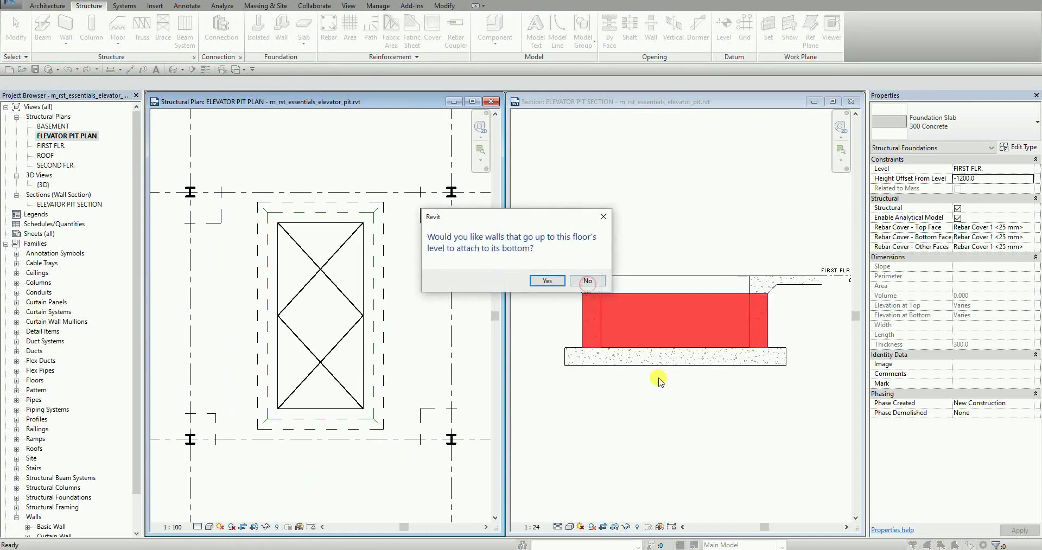
click(584, 282)
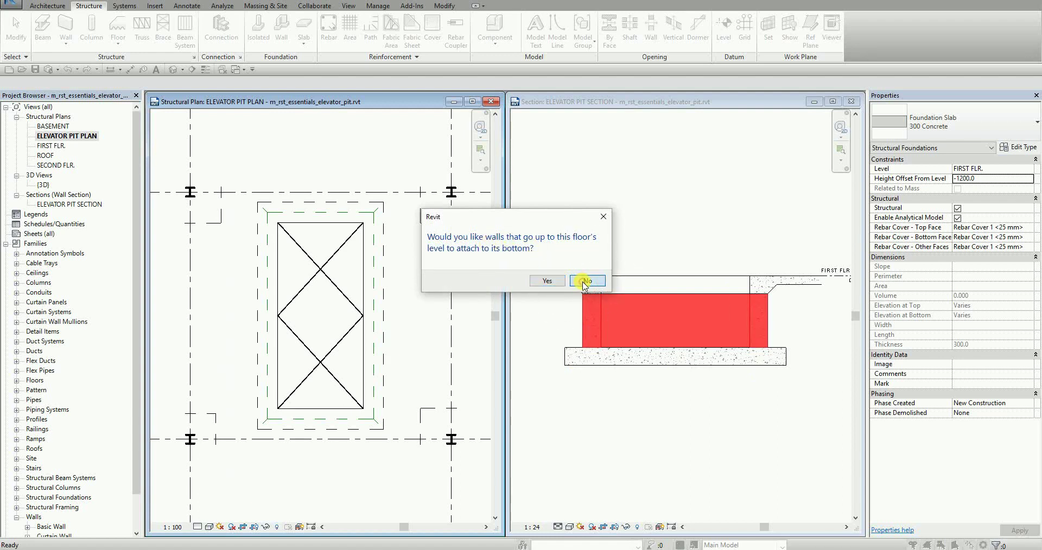
click(689, 441)
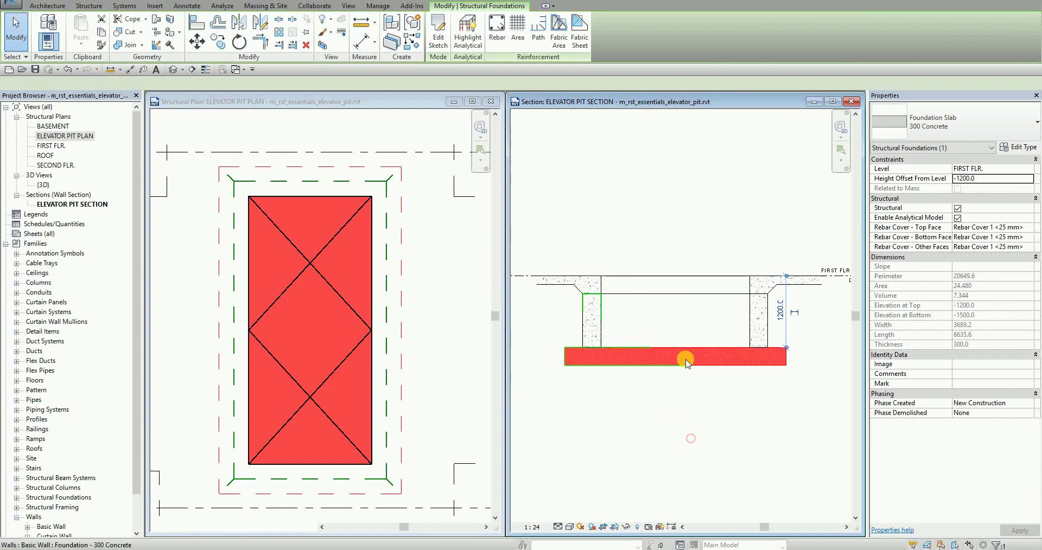
click(645, 241)
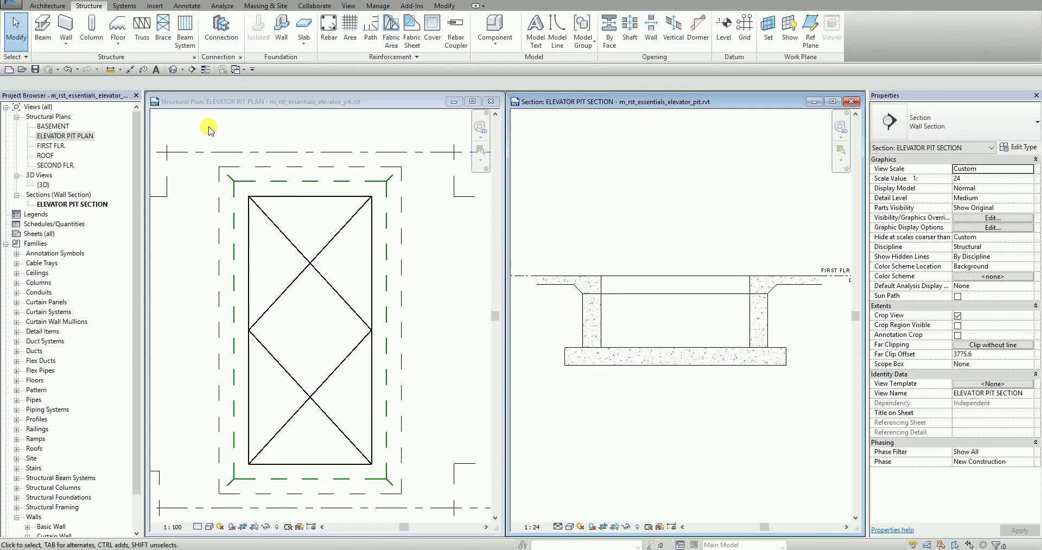
- Open the default 3D view, maximize it and examine the elevator pit's walls and foundation slab from below
click(173, 70)
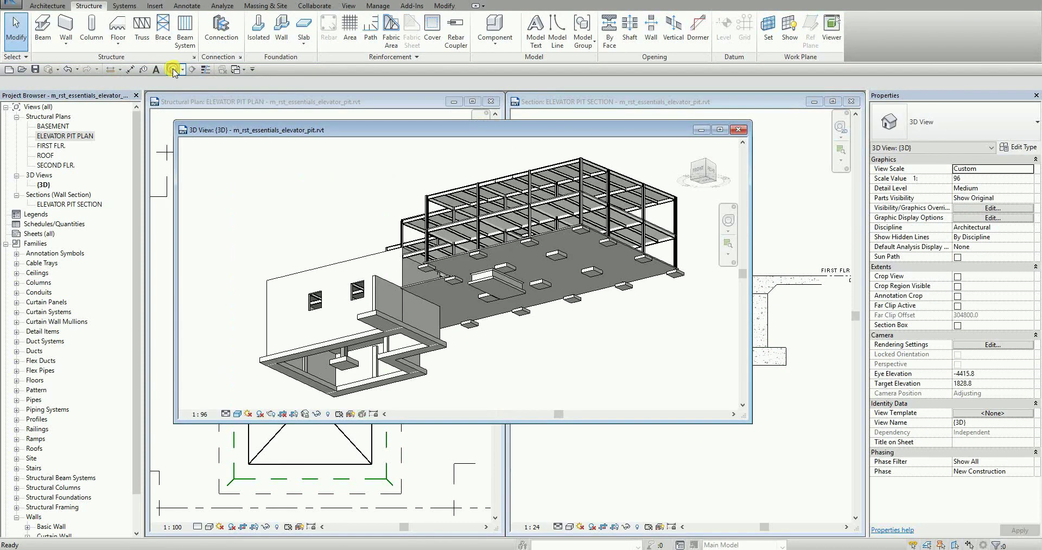
scroll(507, 286, up, 5)
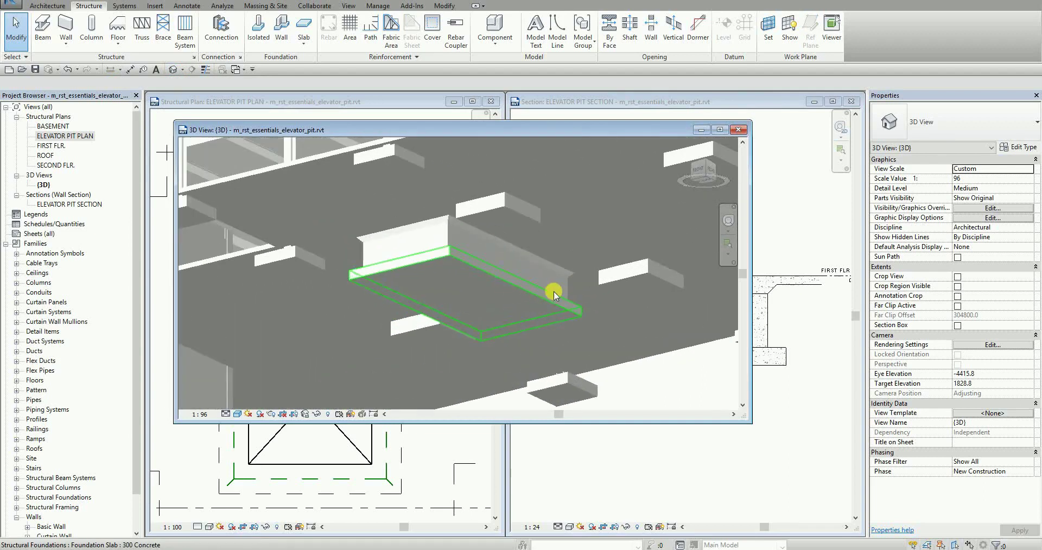
shift+middle_drag(530, 278, 610, 306)
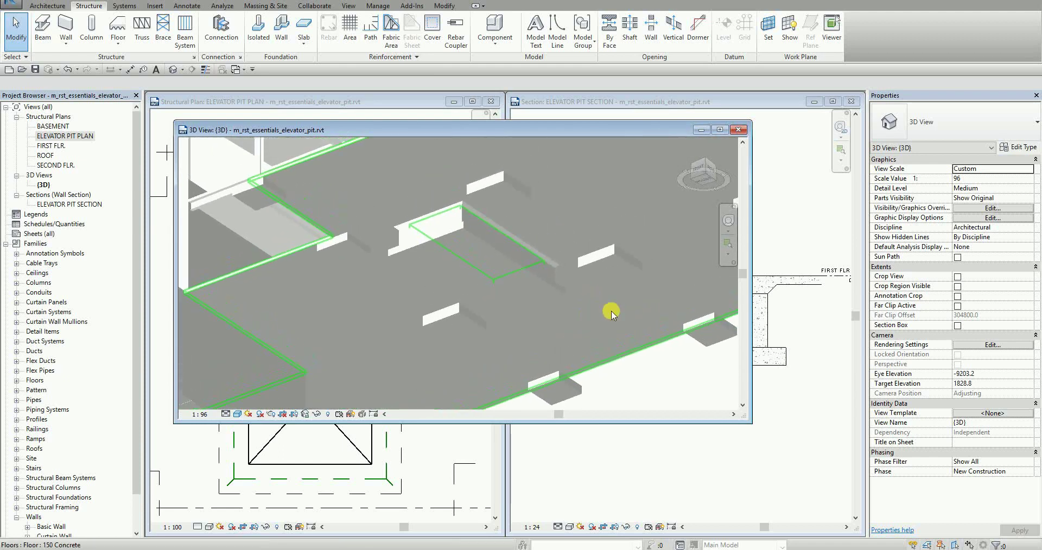
click(718, 130)
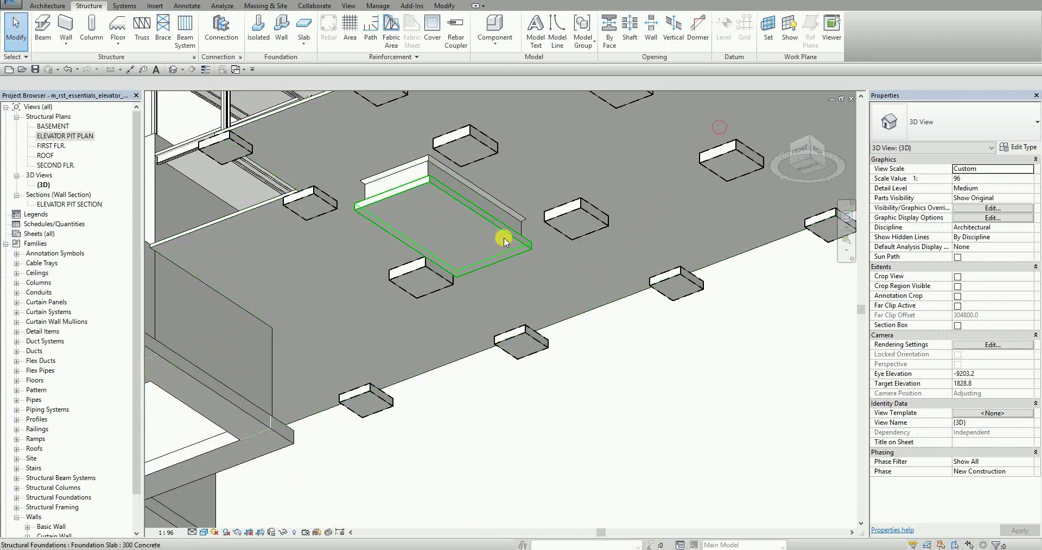
scroll(516, 259, up, 4)
shift+middle_drag(584, 270, 673, 348)
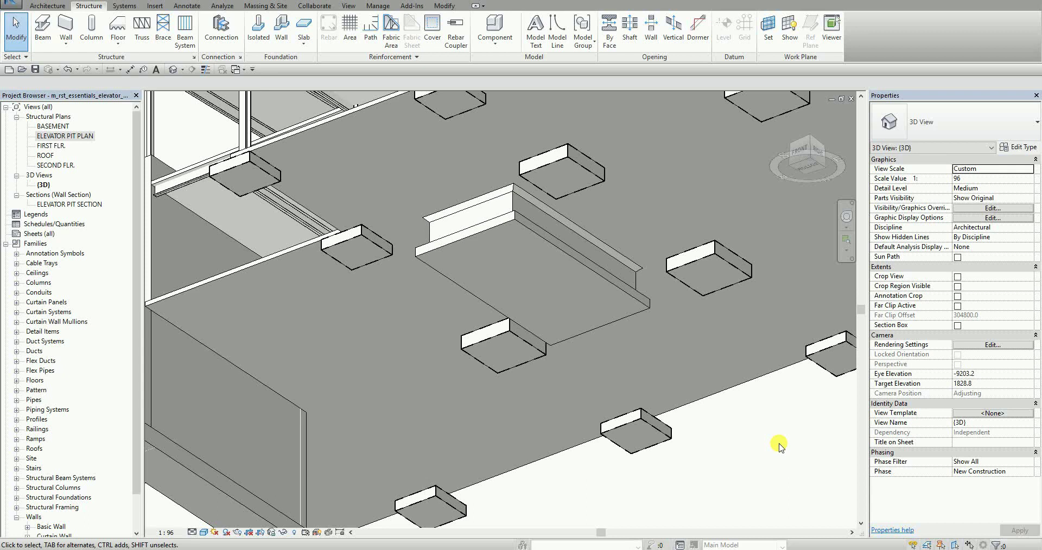
scroll(722, 432, down, 4)
scroll(722, 434, up, 3)
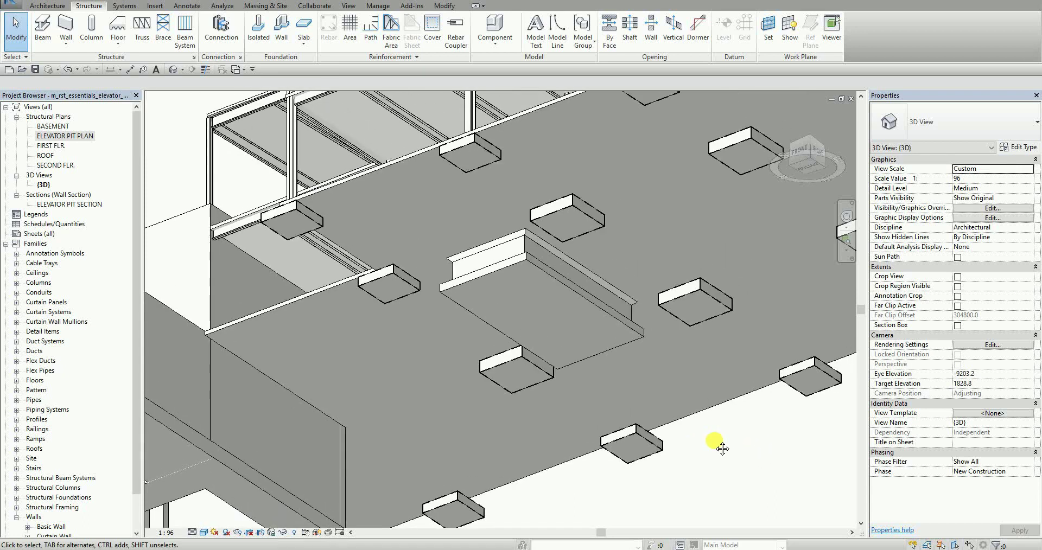
- Tile the open 3D, plan and section views and frame the elevator pit closely in the section view
key(t)
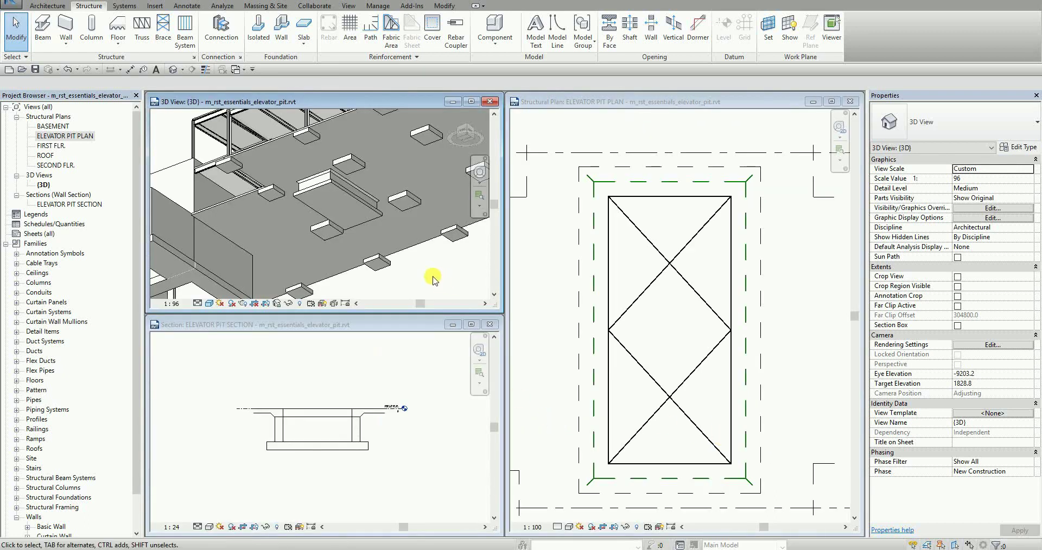
middle_drag(399, 231, 400, 243)
click(304, 424)
scroll(302, 427, up, 4)
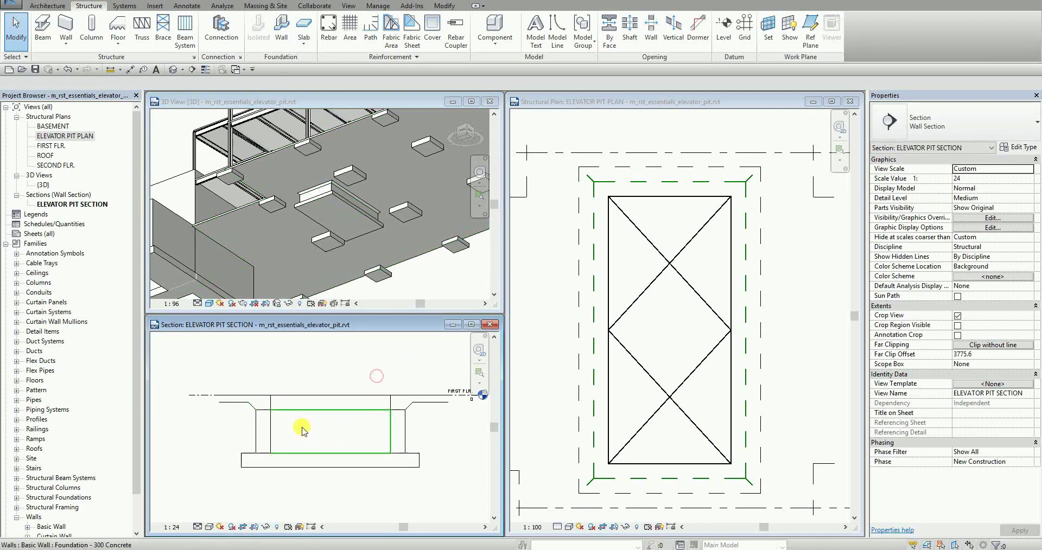
- Retile the views with ELEVATOR PIT PLAN active and frame the pit's foundation slab closely in the 3D view
click(784, 308)
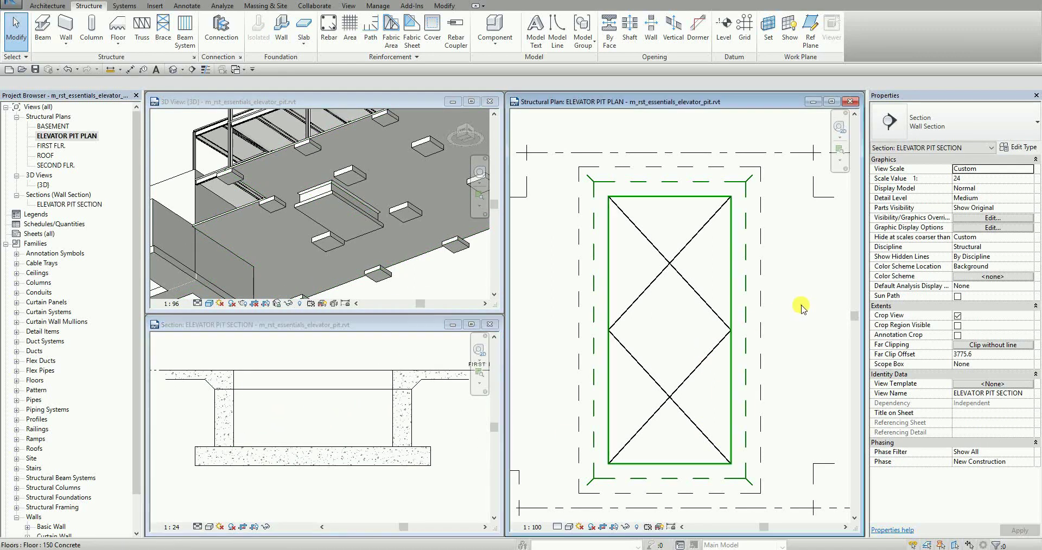
middle_drag(782, 310, 790, 315)
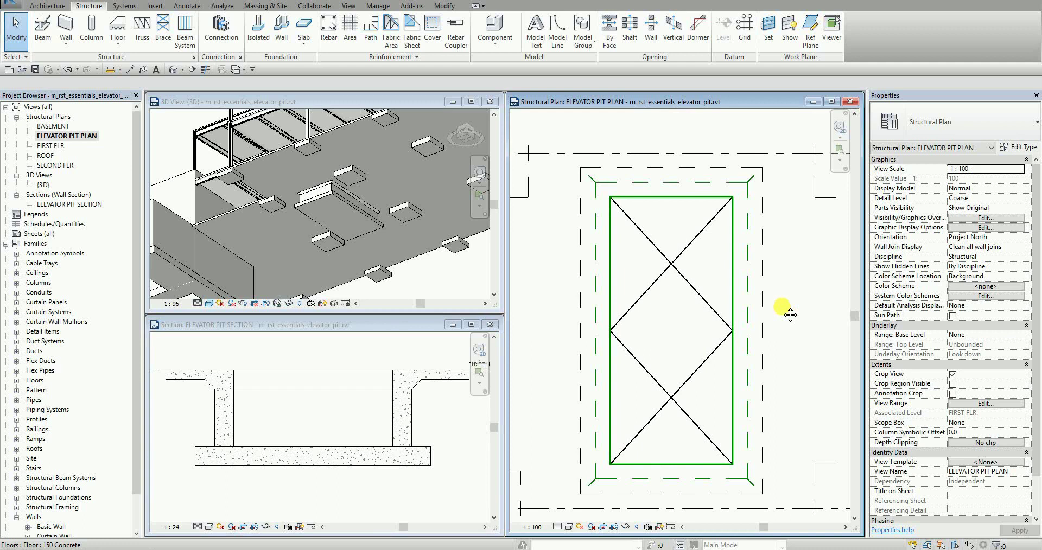
key(w)
key(t)
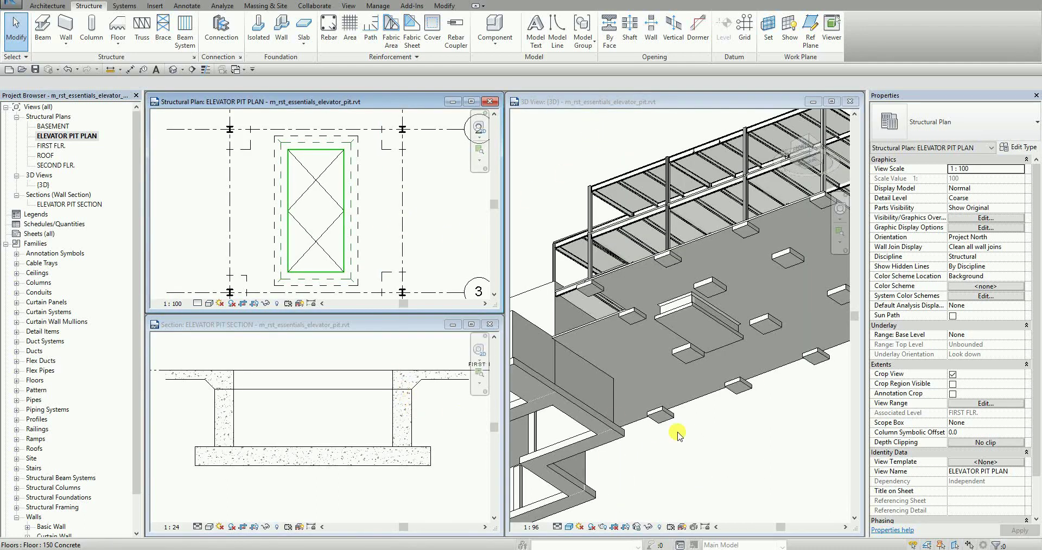
click(676, 429)
scroll(733, 339, up, 5)
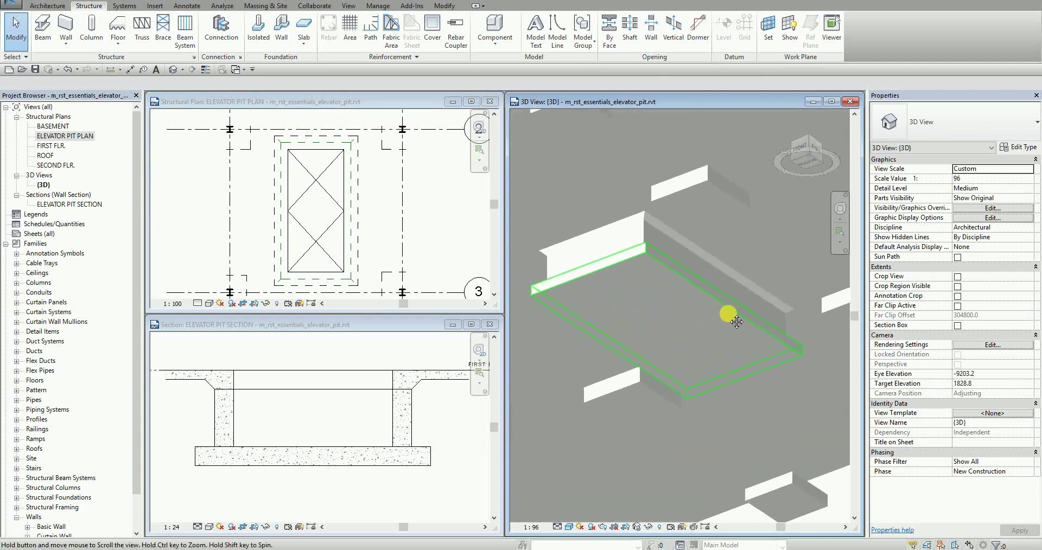